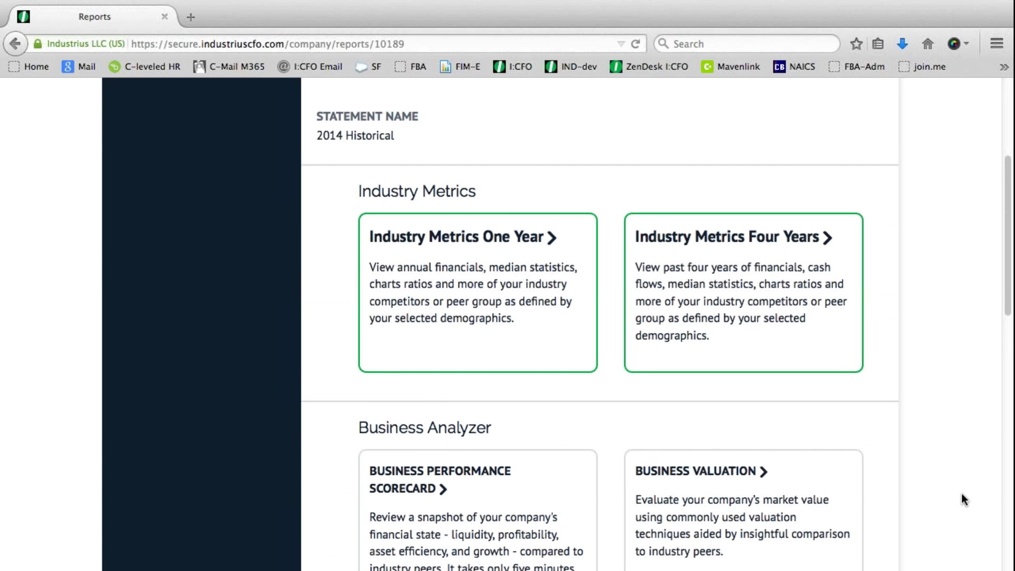
# Step: Open the Business Performance Scorecard for the 2014 Historical statement and go to Liquidity Analysis
pyautogui.scroll(-3, 963, 494)
pyautogui.scroll(-1, 961, 493)
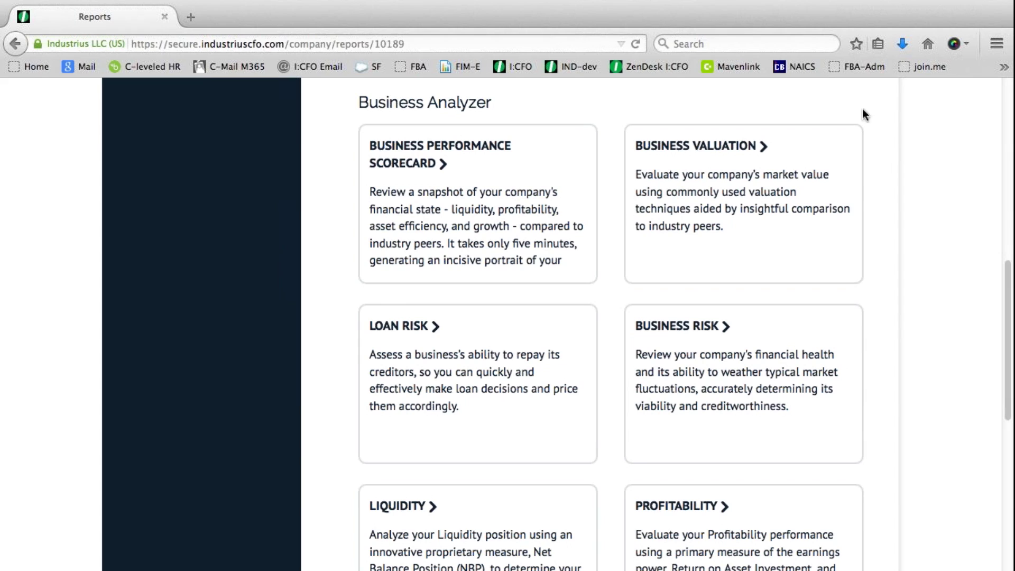
pyautogui.click(532, 148)
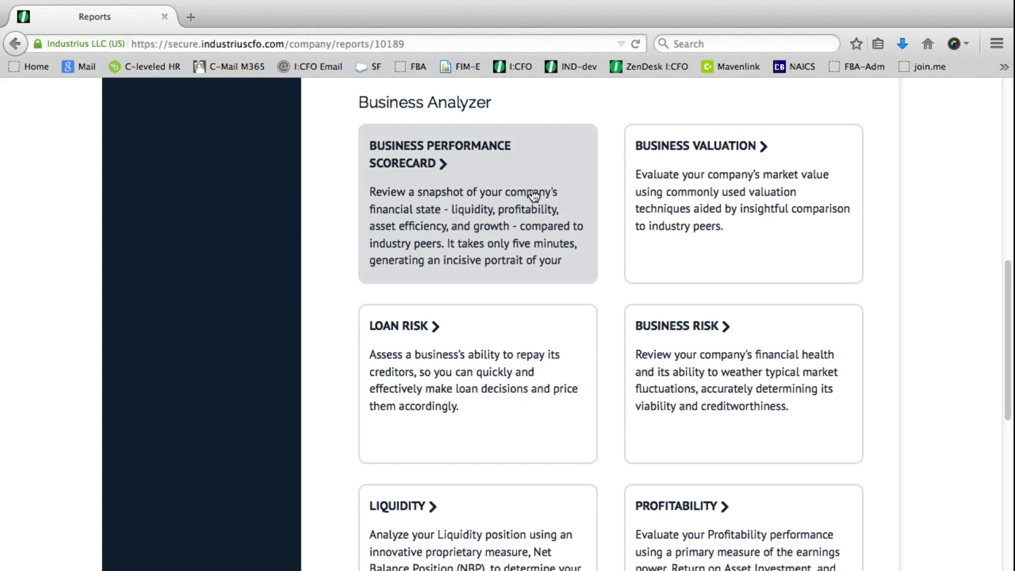
pyautogui.click(521, 222)
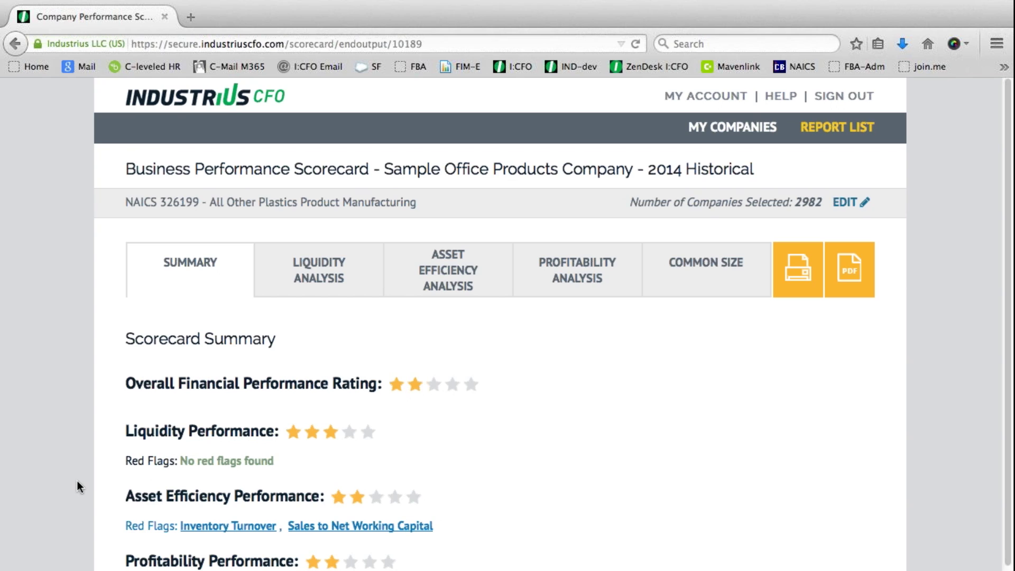
pyautogui.scroll(-3, 77, 480)
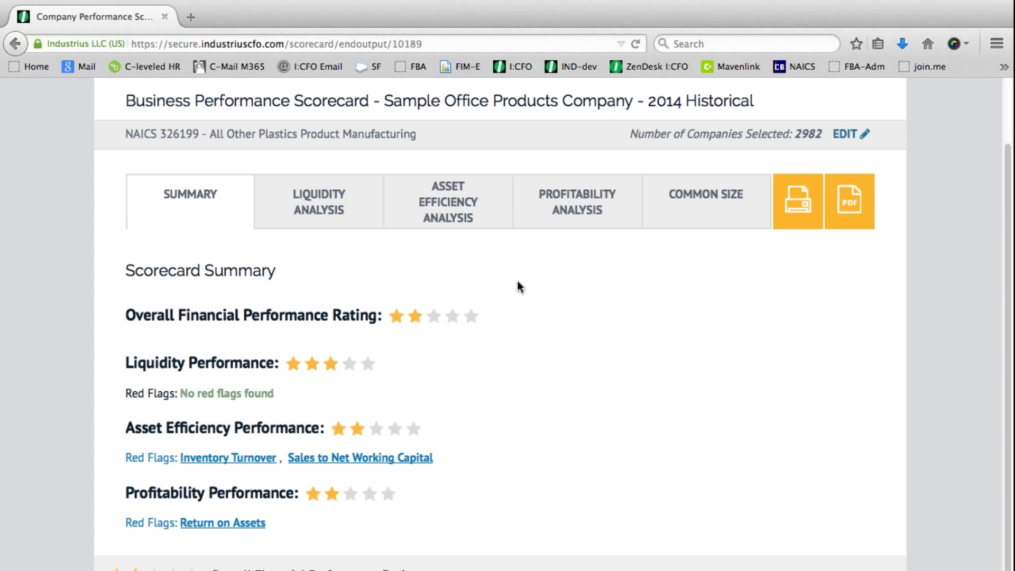
pyautogui.click(329, 210)
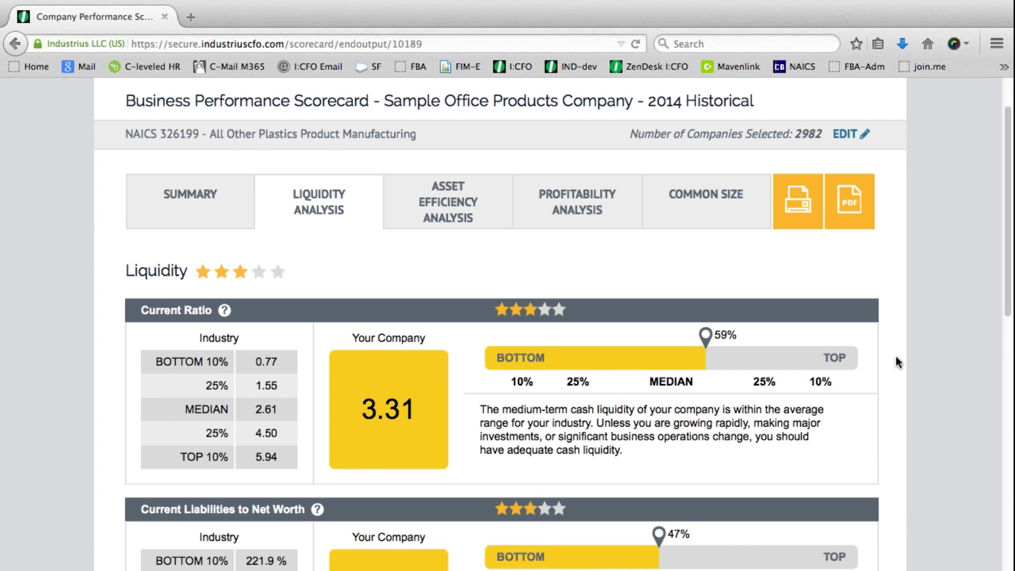
# Step: Review the liquidity ratios: Current Liabilities to Inventory 56.2%, Total Liabilities to Net Worth 238.9%, Quick Ratio 1.24
pyautogui.scroll(-3, 895, 355)
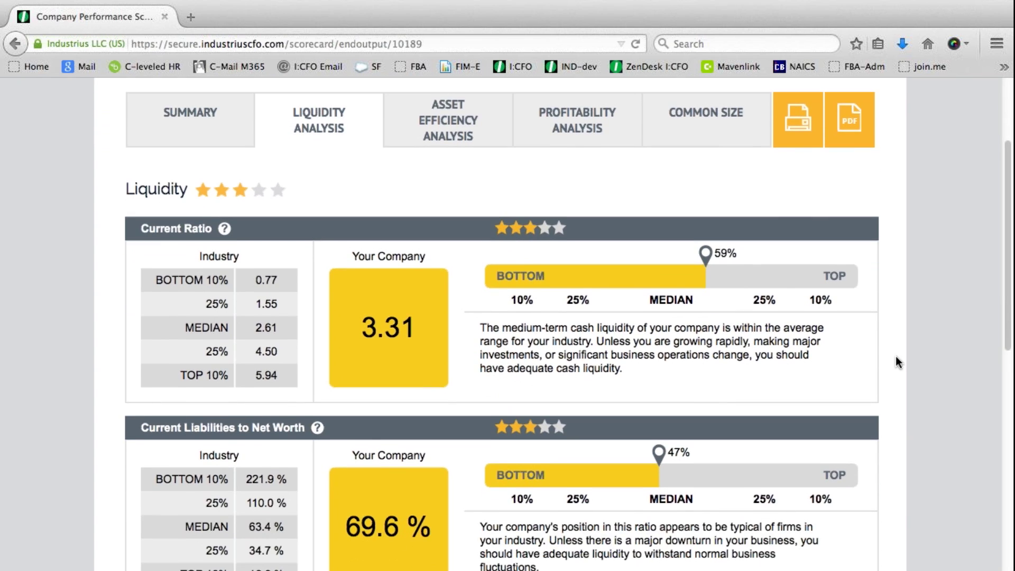
pyautogui.scroll(-3, 895, 356)
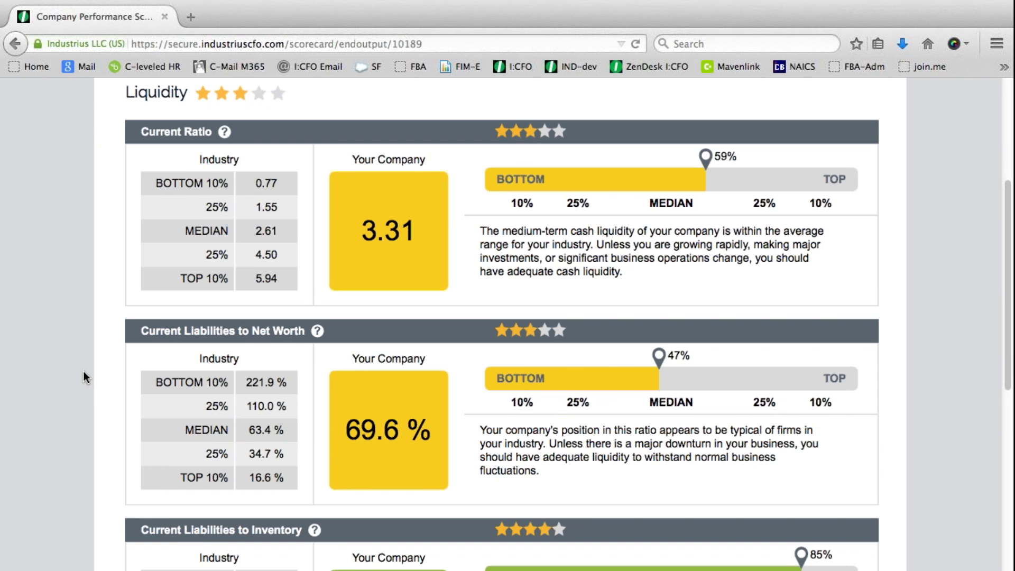
pyautogui.scroll(-5, 83, 377)
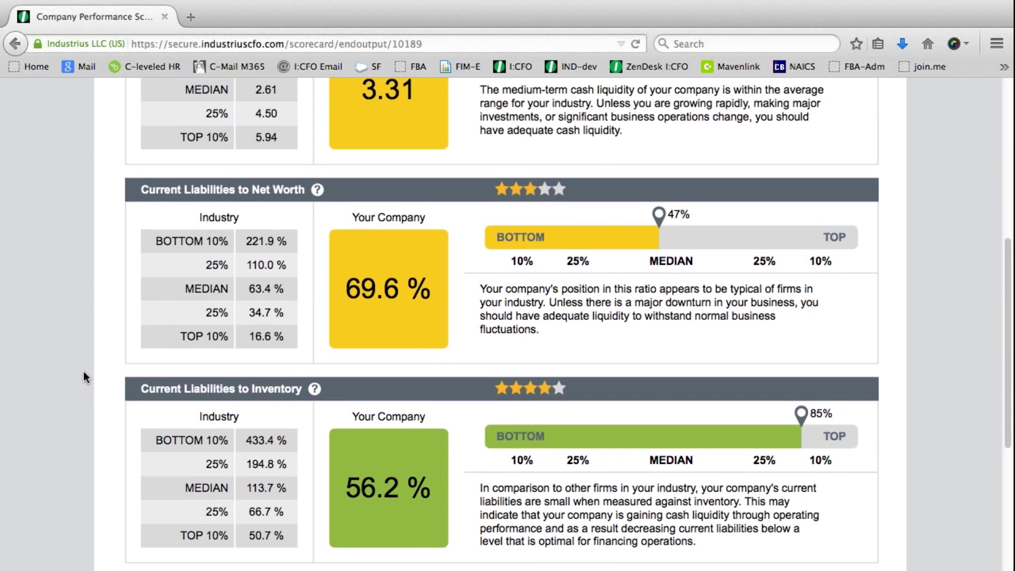
pyautogui.scroll(-5, 84, 377)
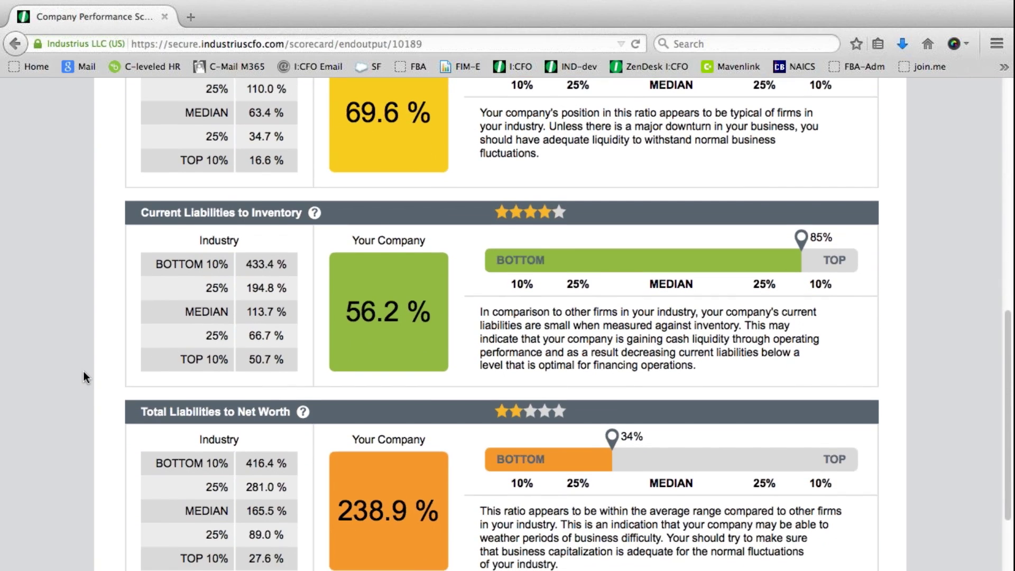
pyautogui.scroll(-5, 84, 372)
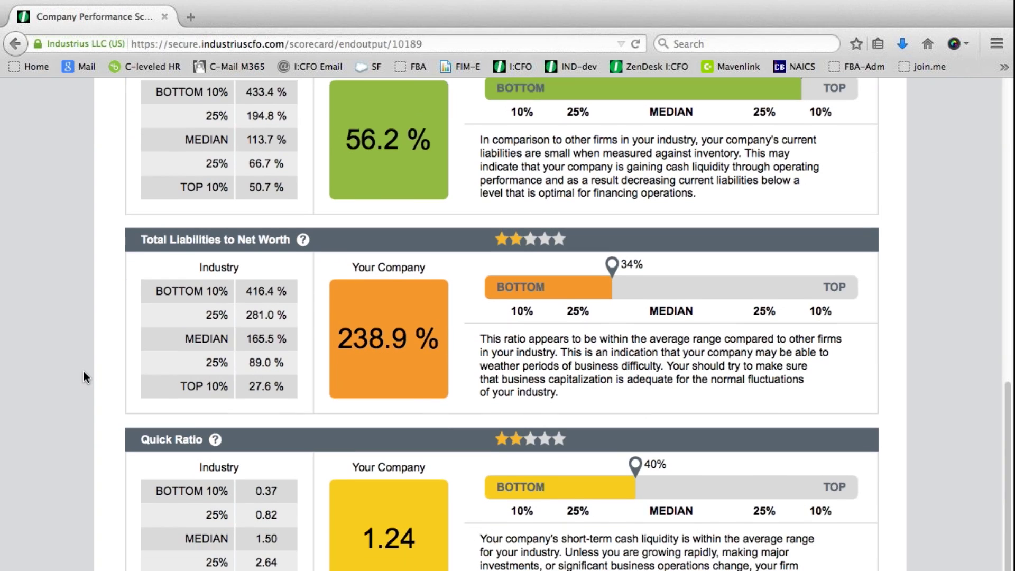
pyautogui.scroll(-1, 83, 377)
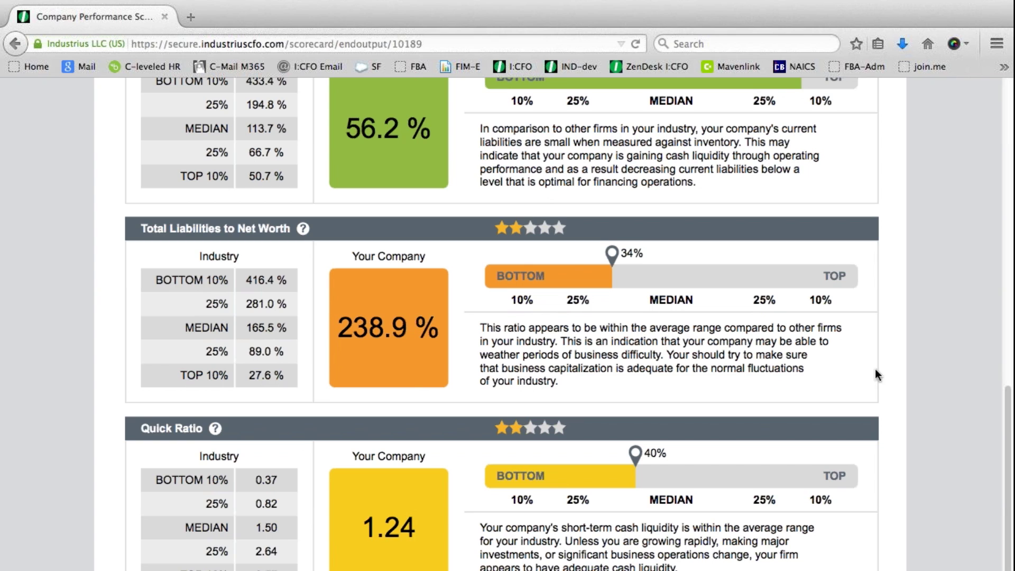
pyautogui.scroll(1, 889, 373)
pyautogui.scroll(3, 896, 371)
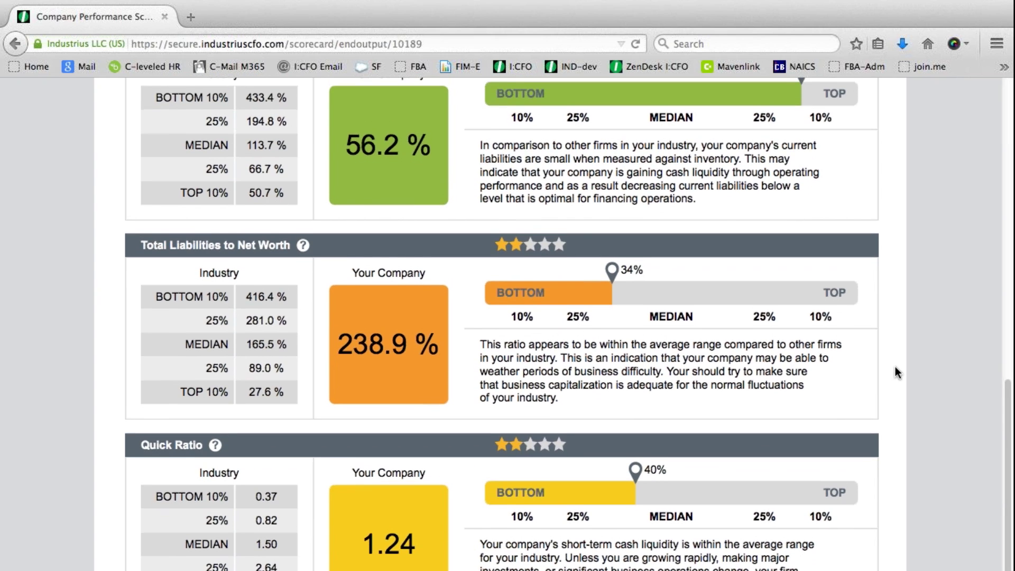
pyautogui.scroll(2, 895, 371)
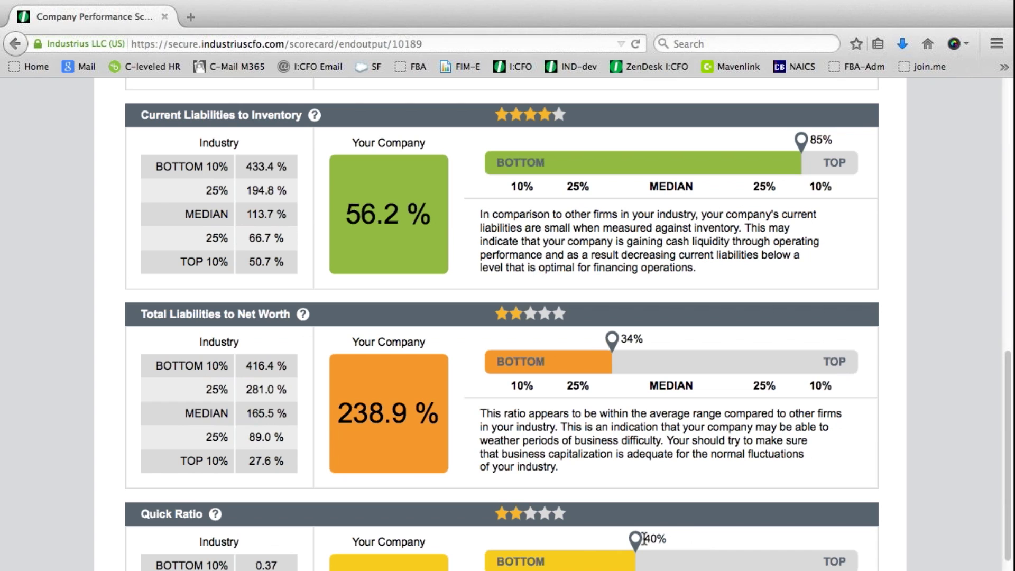
pyautogui.scroll(-3, 646, 555)
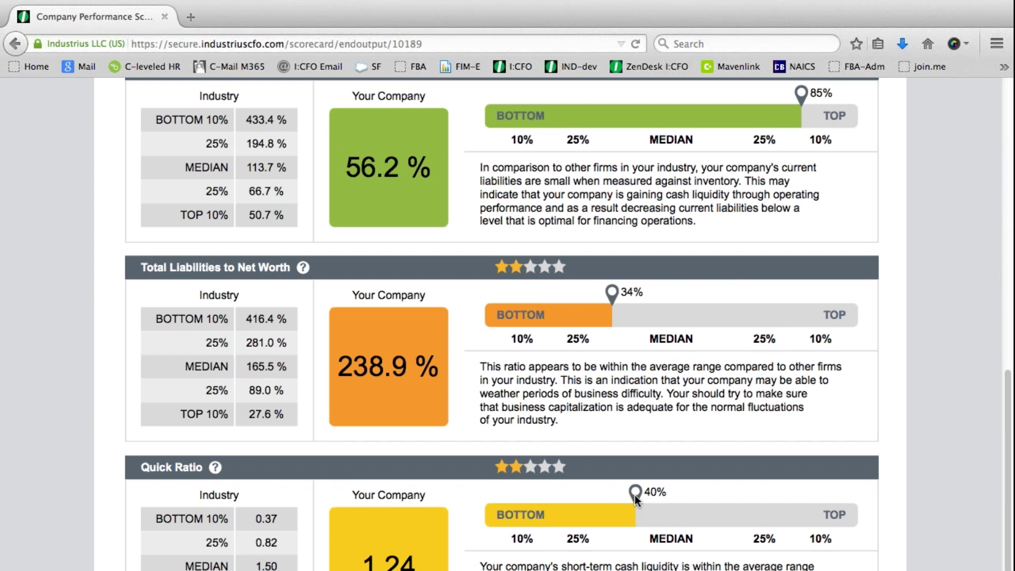
pyautogui.scroll(5, 634, 495)
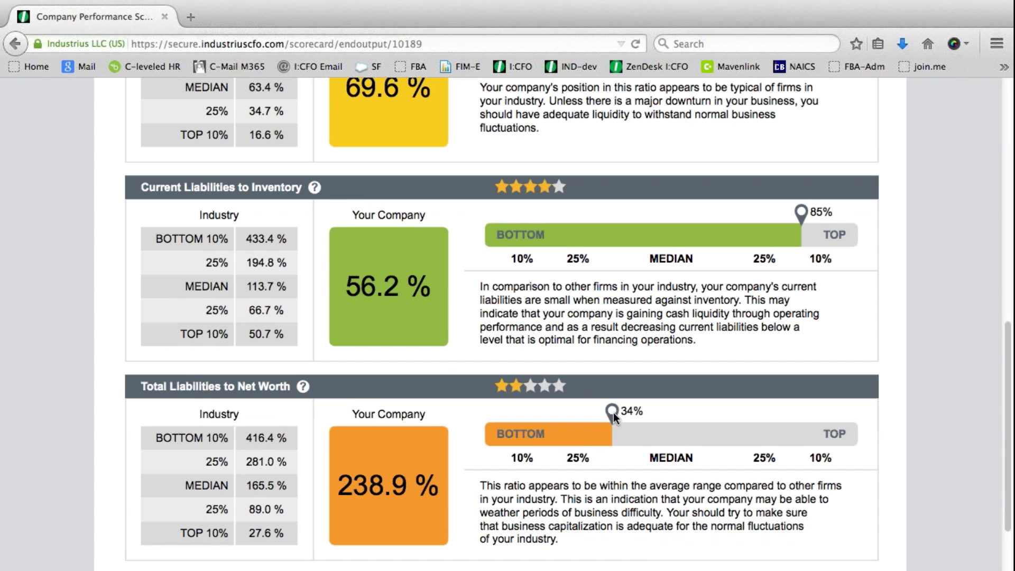
pyautogui.scroll(6, 612, 413)
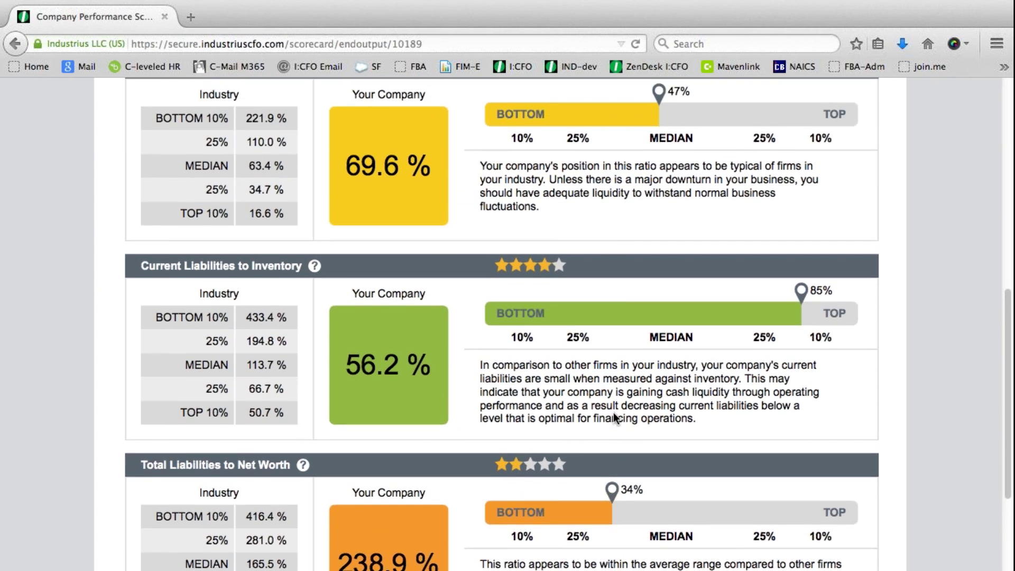
pyautogui.scroll(4, 613, 413)
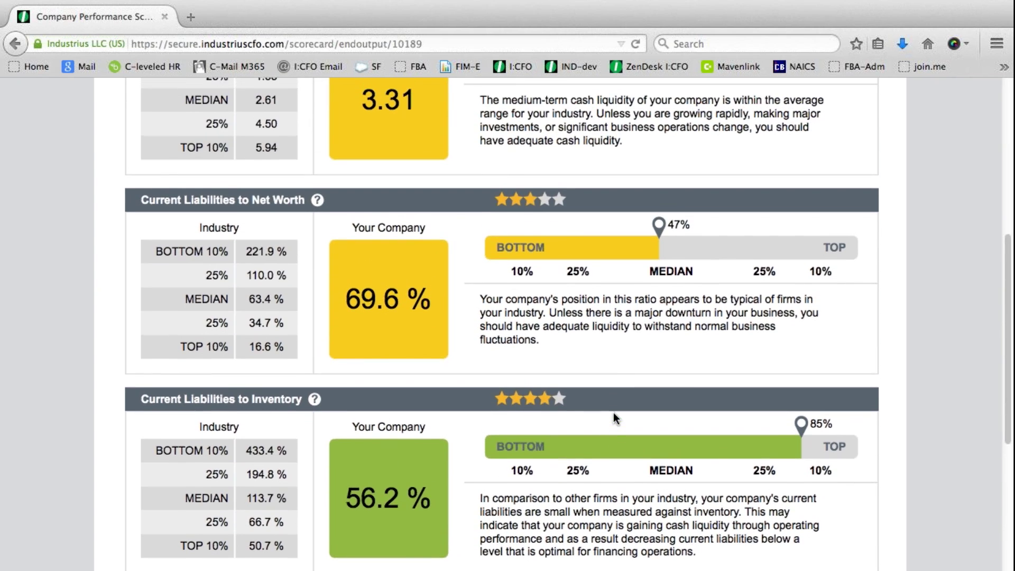
pyautogui.scroll(5, 613, 413)
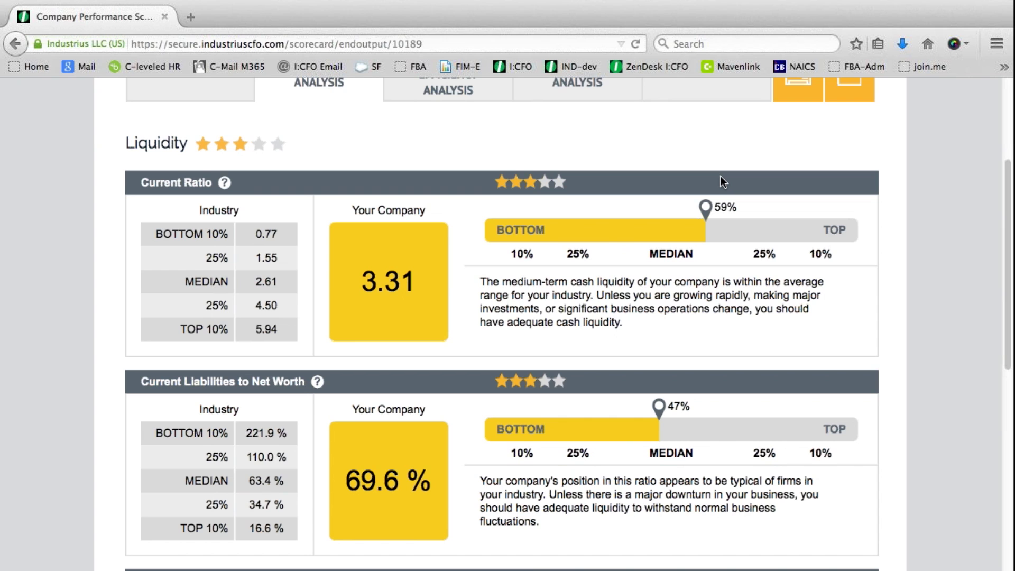
pyautogui.scroll(1, 713, 153)
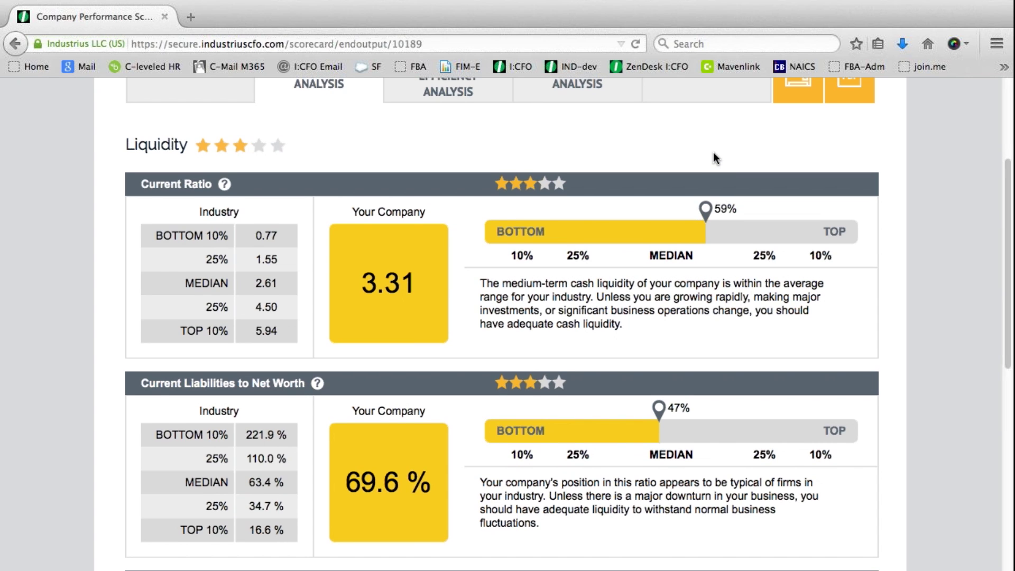
pyautogui.scroll(2, 712, 153)
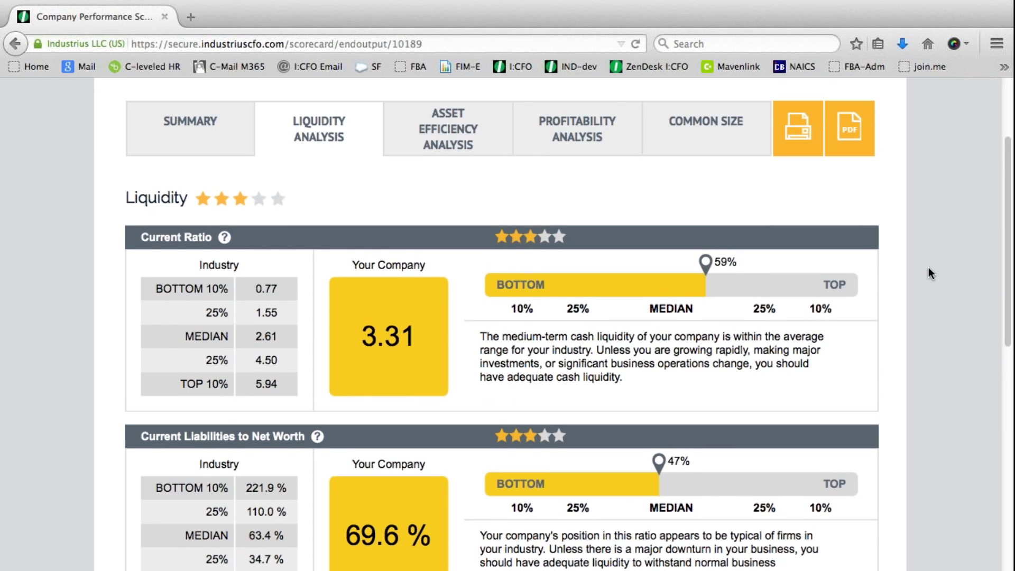
pyautogui.scroll(-7, 896, 366)
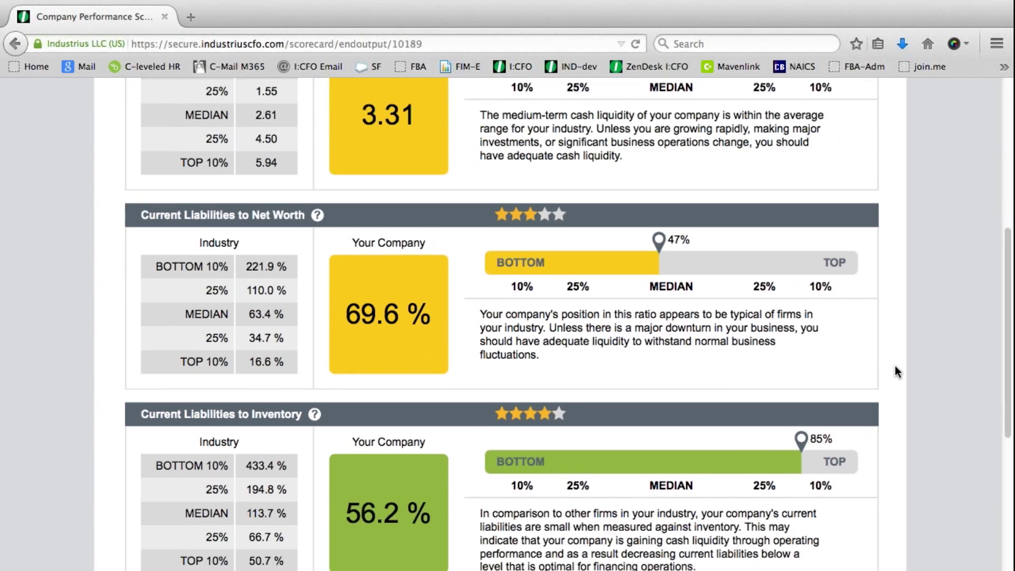
pyautogui.scroll(-2, 897, 418)
pyautogui.scroll(-3, 895, 444)
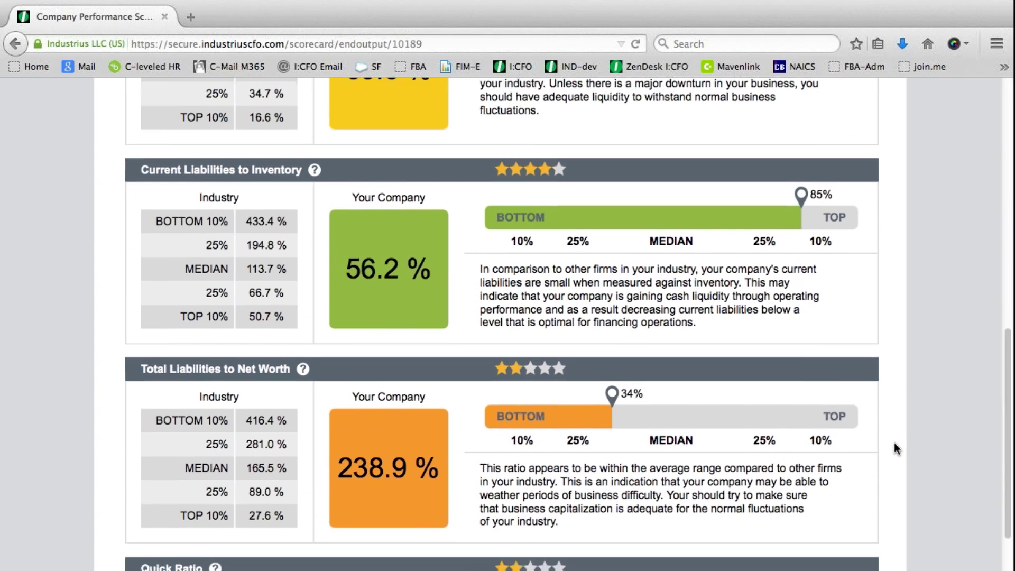
pyautogui.scroll(12, 894, 443)
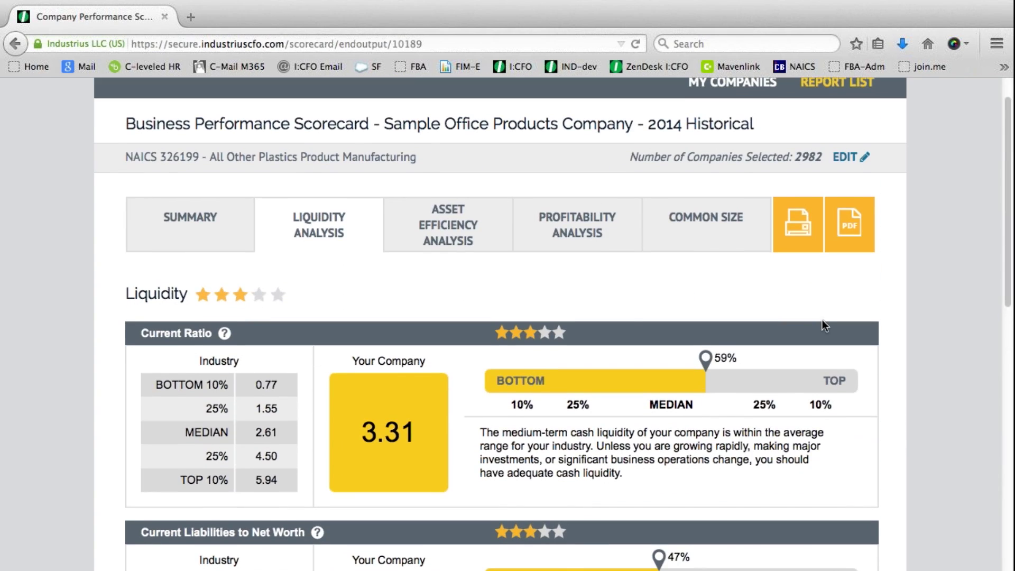
pyautogui.click(470, 222)
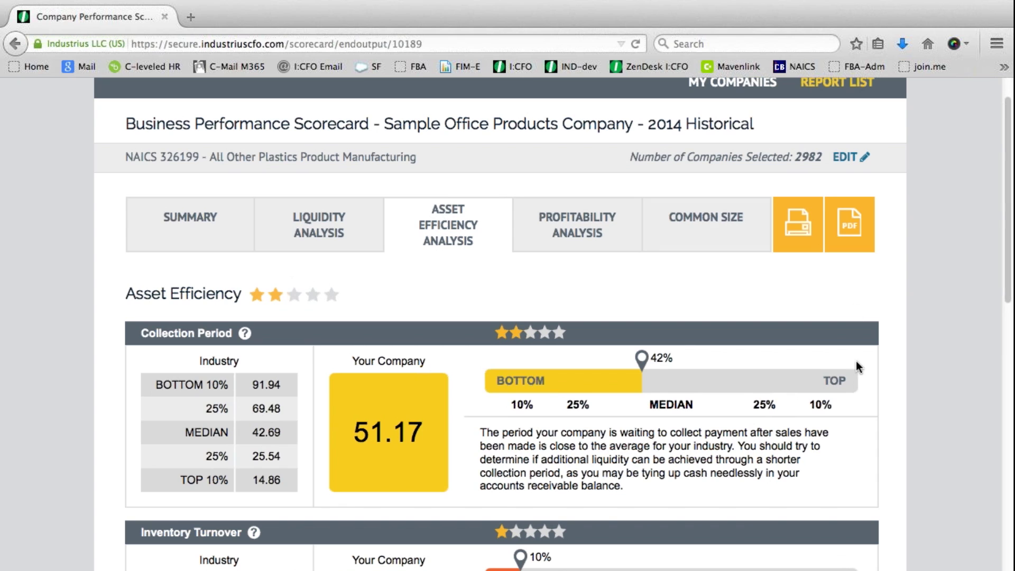
pyautogui.scroll(-3, 895, 440)
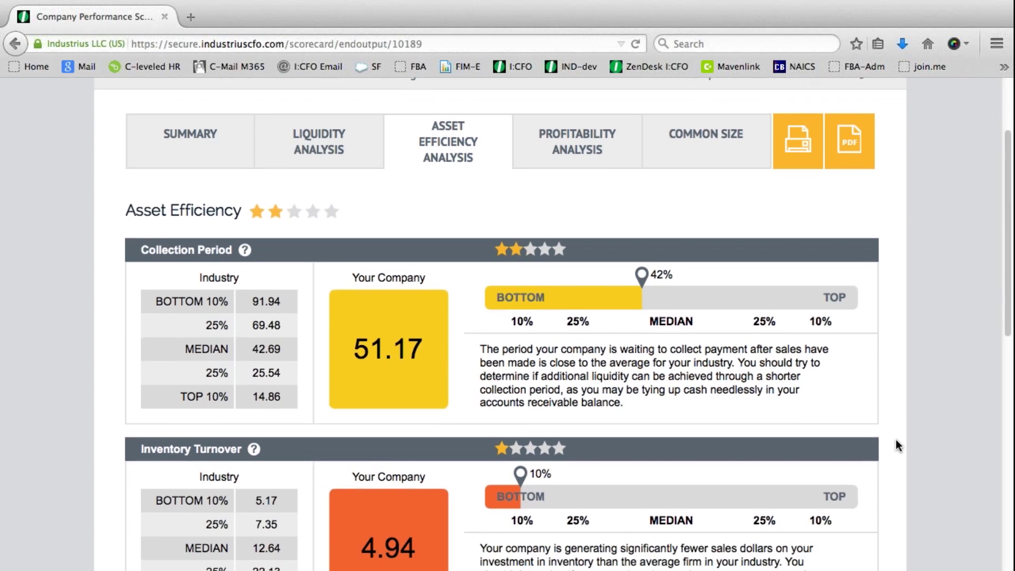
pyautogui.scroll(-3, 896, 440)
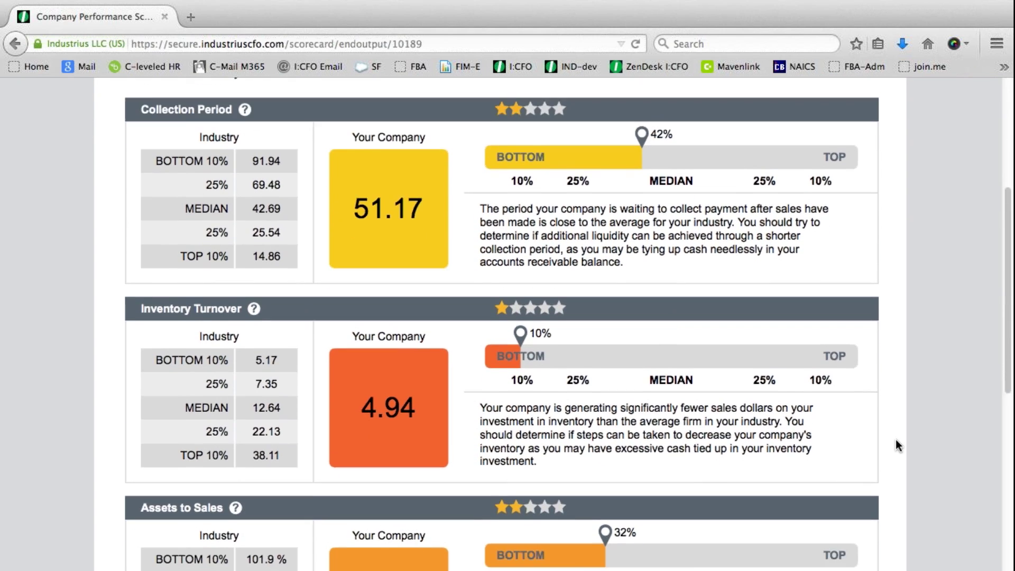
pyautogui.scroll(-4, 895, 439)
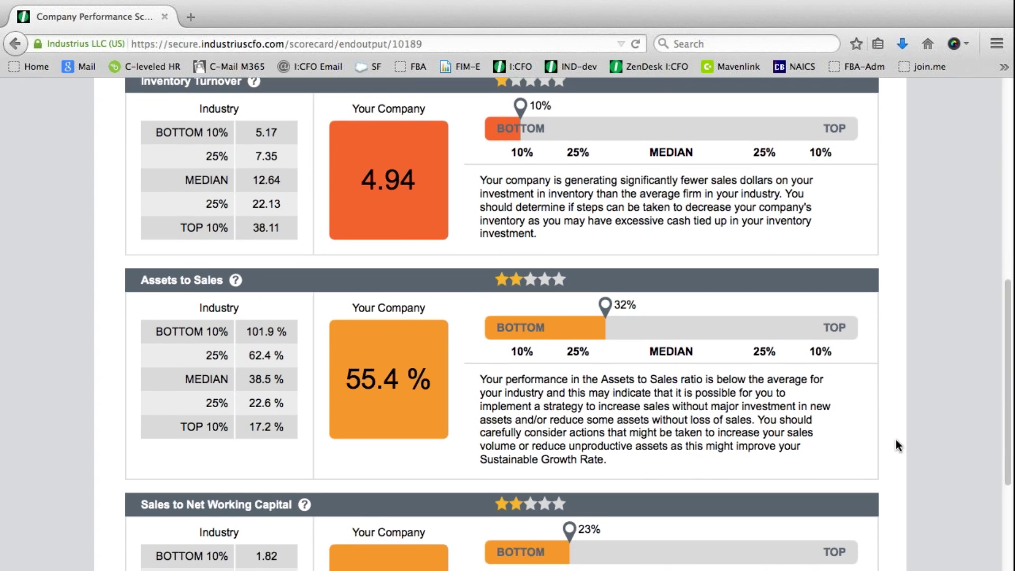
pyautogui.scroll(-3, 896, 446)
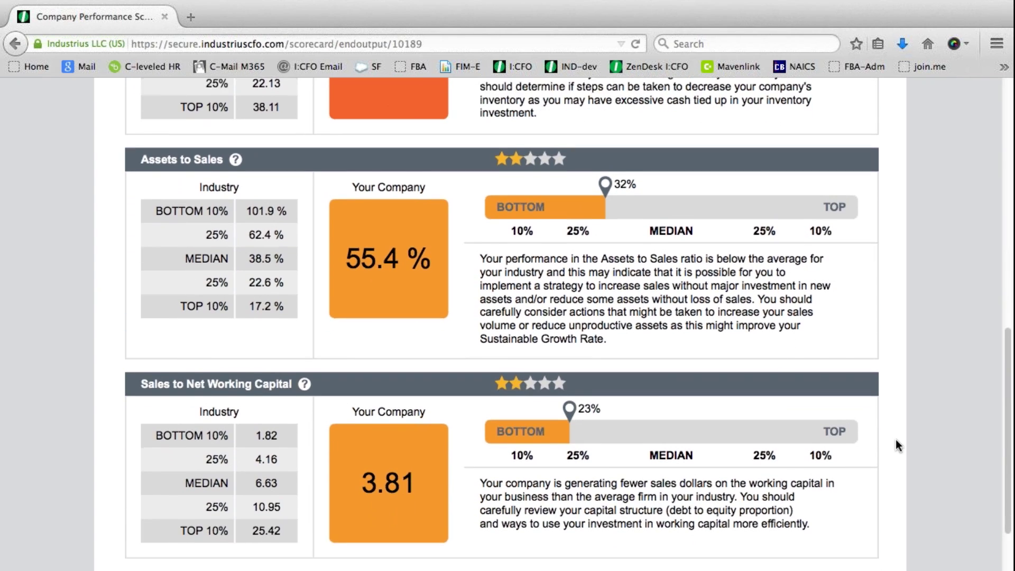
pyautogui.scroll(-1, 898, 446)
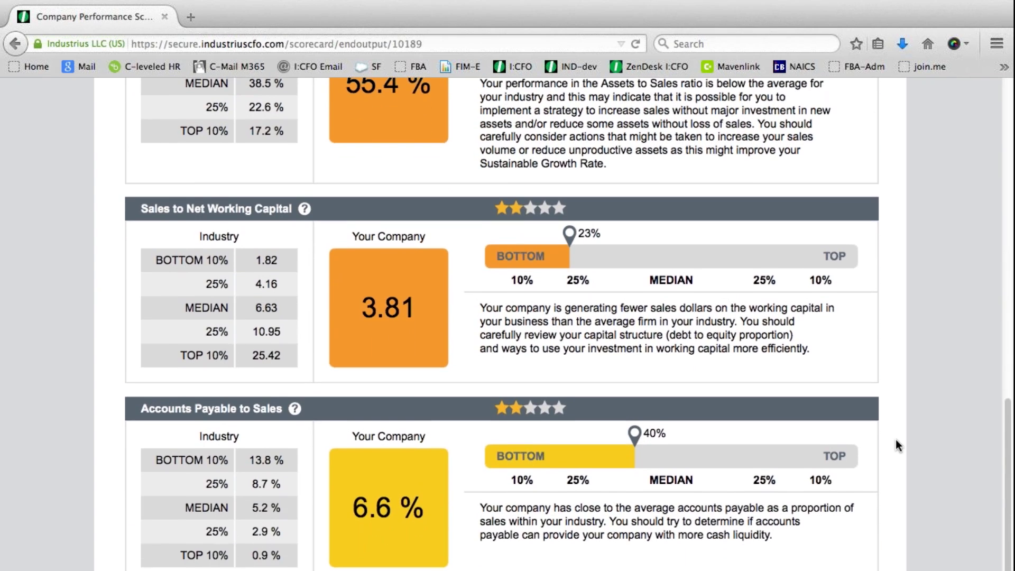
pyautogui.scroll(3, 895, 439)
pyautogui.scroll(10, 895, 440)
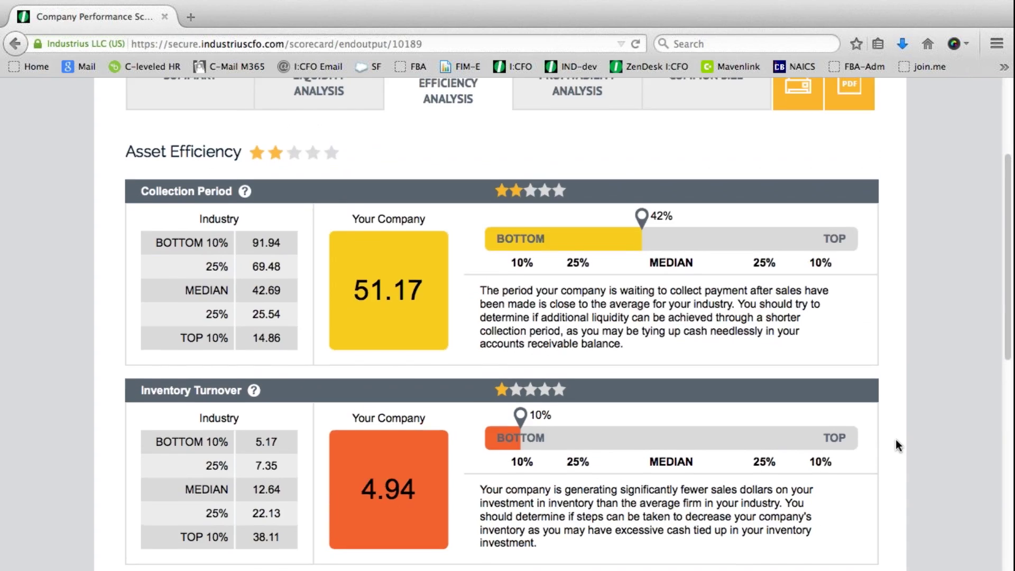
# Step: Review the two-star Profitability ratios, including Return on Sales 2.2% and Return on Investment 13.5%
pyautogui.click(565, 168)
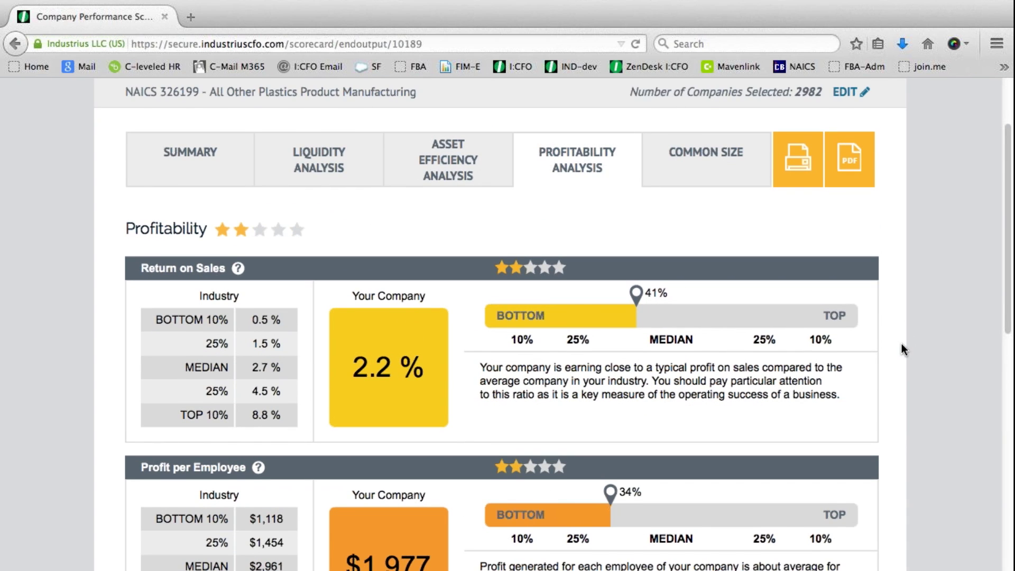
pyautogui.scroll(-3, 899, 348)
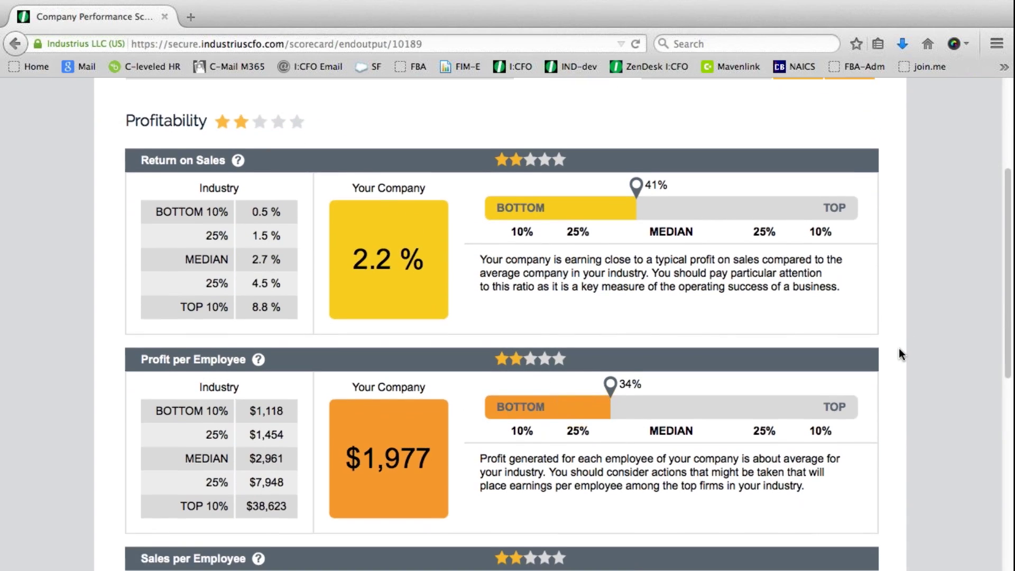
pyautogui.scroll(-3, 899, 350)
pyautogui.scroll(-3, 899, 348)
pyautogui.scroll(-2, 898, 348)
pyautogui.scroll(-5, 899, 348)
pyautogui.scroll(-1, 899, 349)
pyautogui.scroll(4, 898, 348)
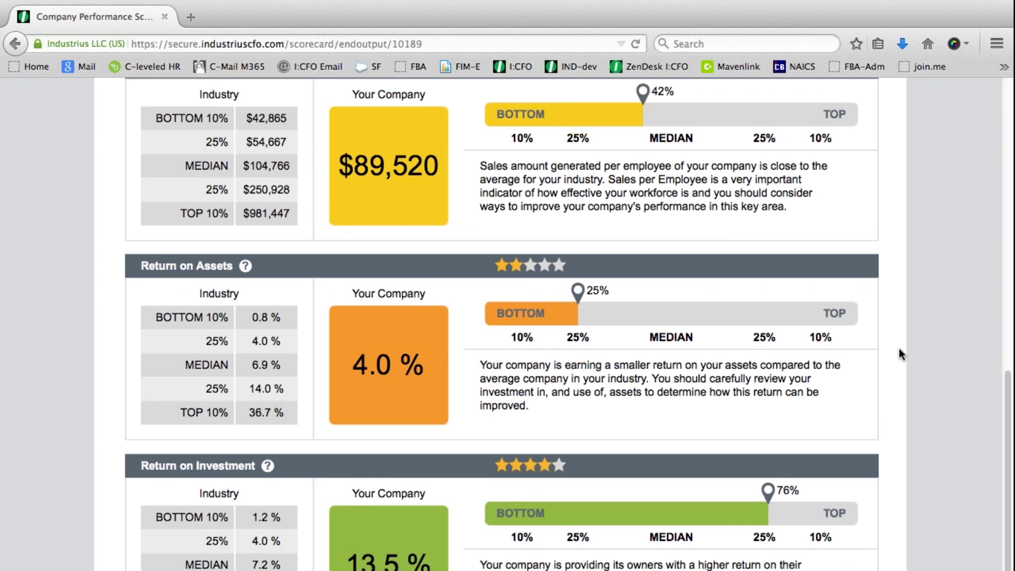
pyautogui.scroll(10, 899, 354)
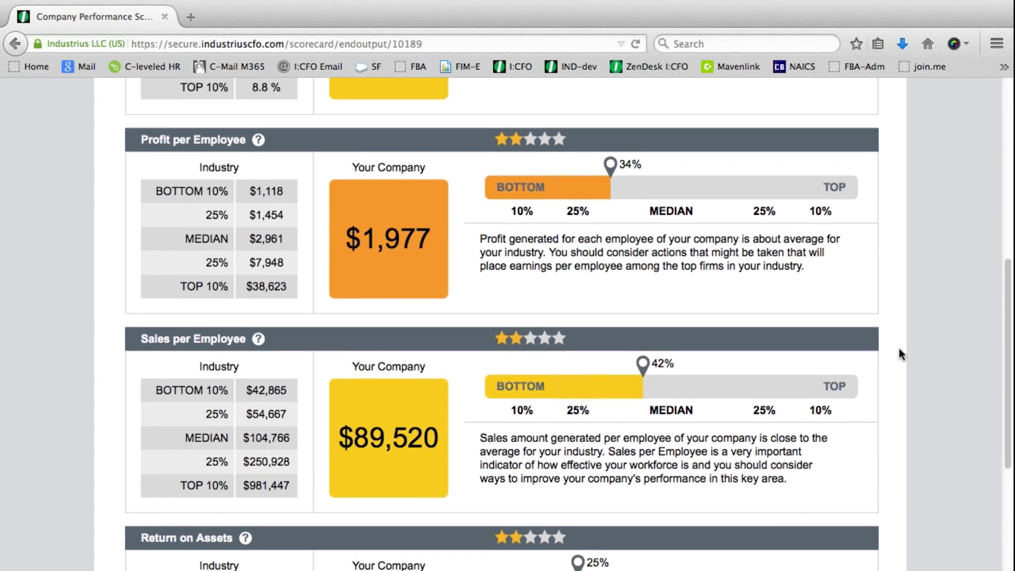
pyautogui.scroll(4, 899, 349)
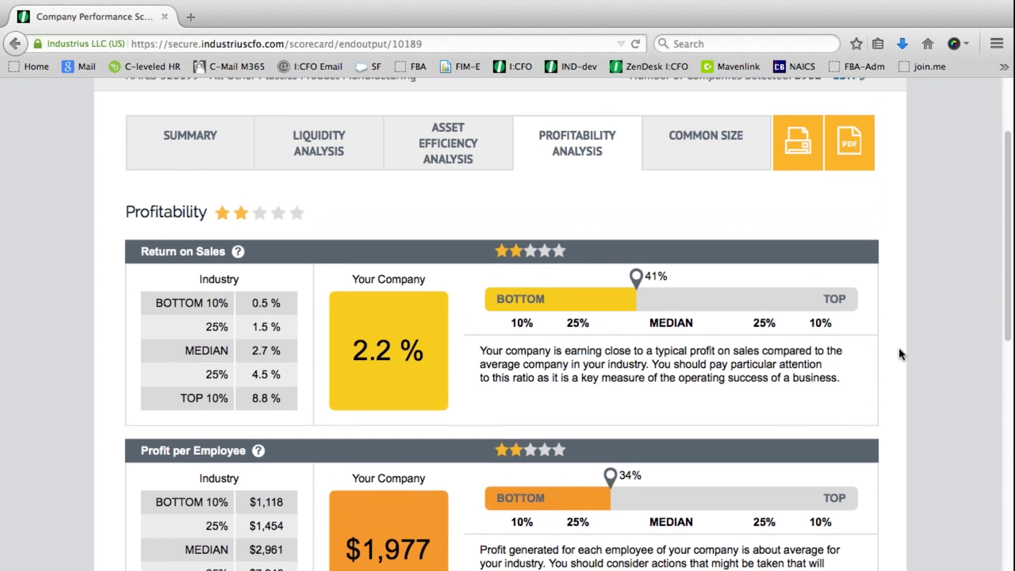
pyautogui.scroll(1, 898, 349)
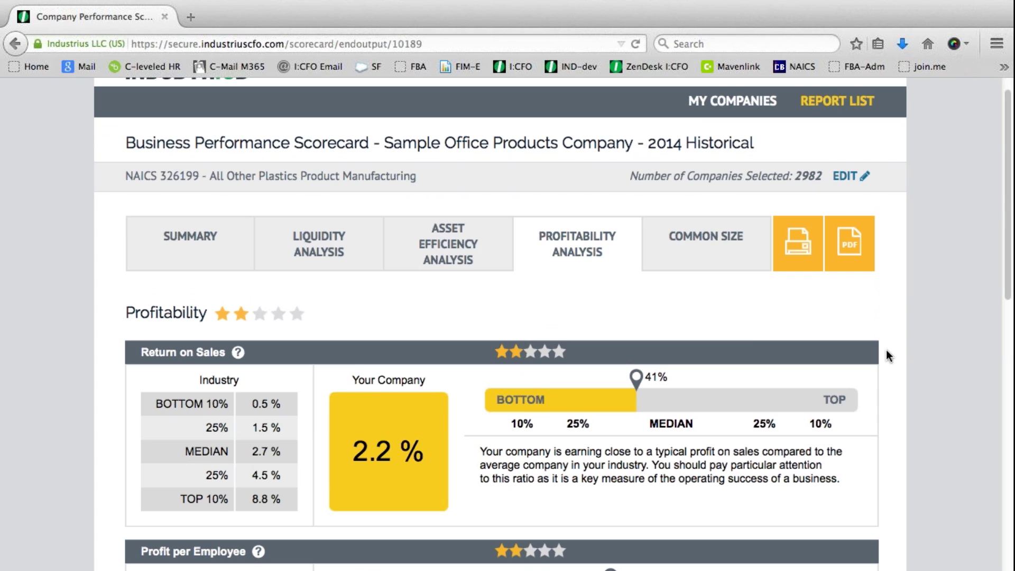
# Step: Compare the common-size income statement with industry in dollars and percentages, then view it as a chart
pyautogui.click(709, 254)
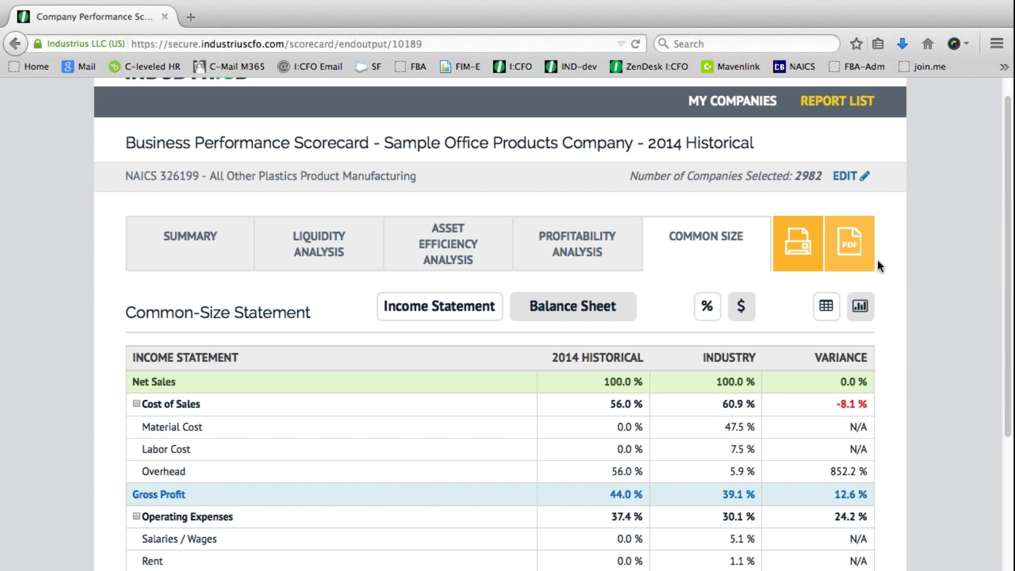
pyautogui.scroll(-2, 897, 397)
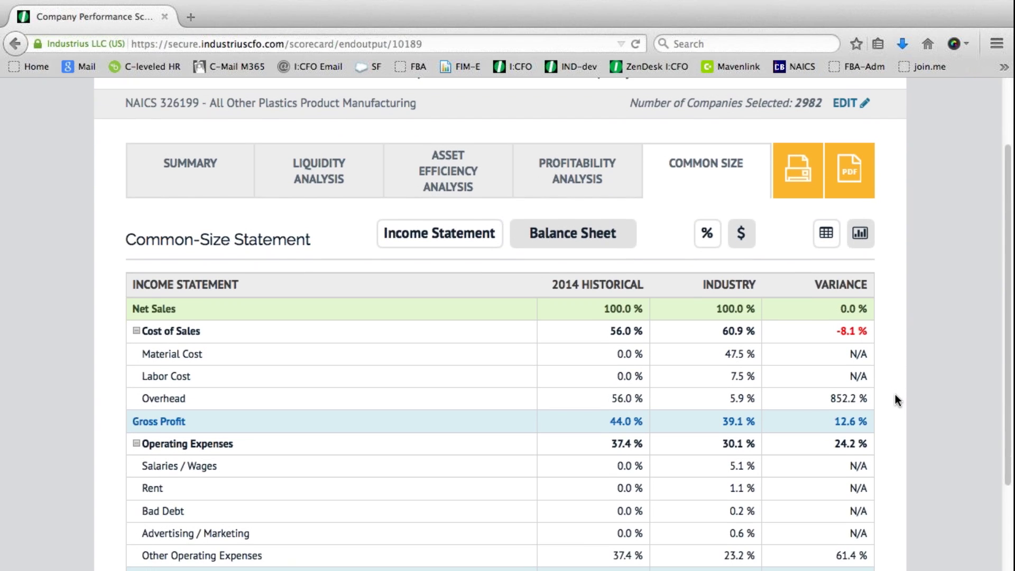
pyautogui.scroll(-2, 414, 449)
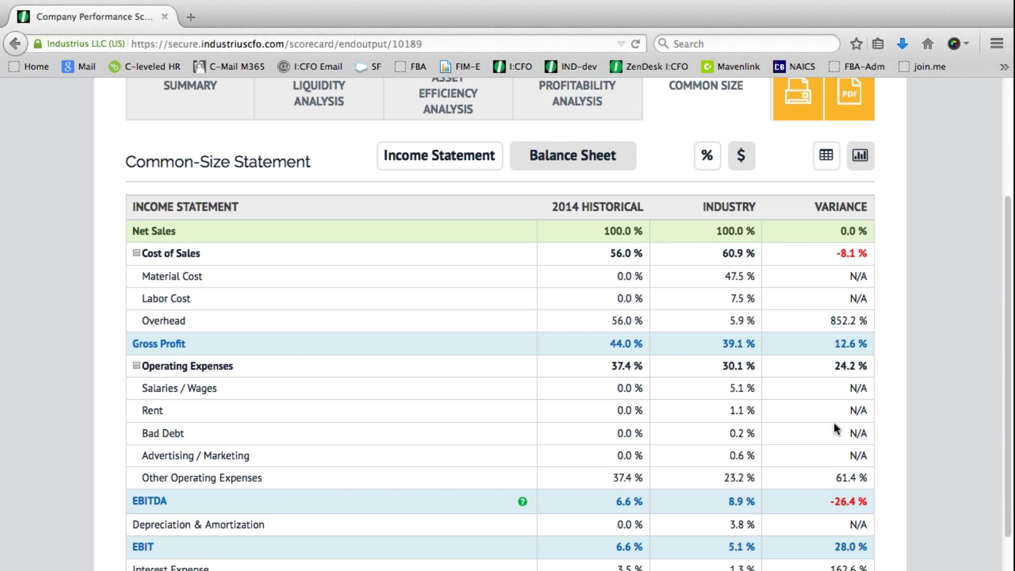
pyautogui.click(741, 158)
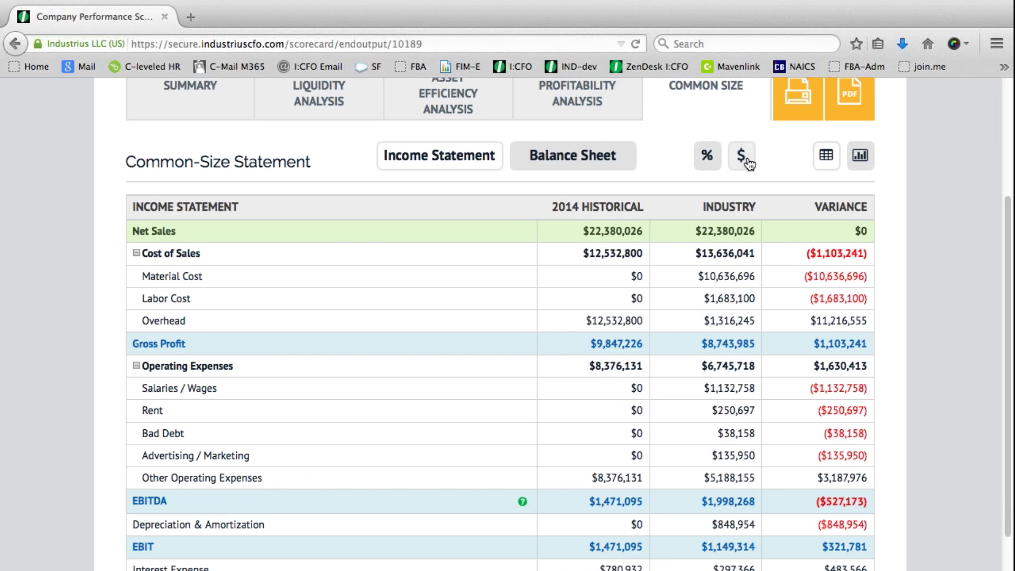
pyautogui.click(710, 157)
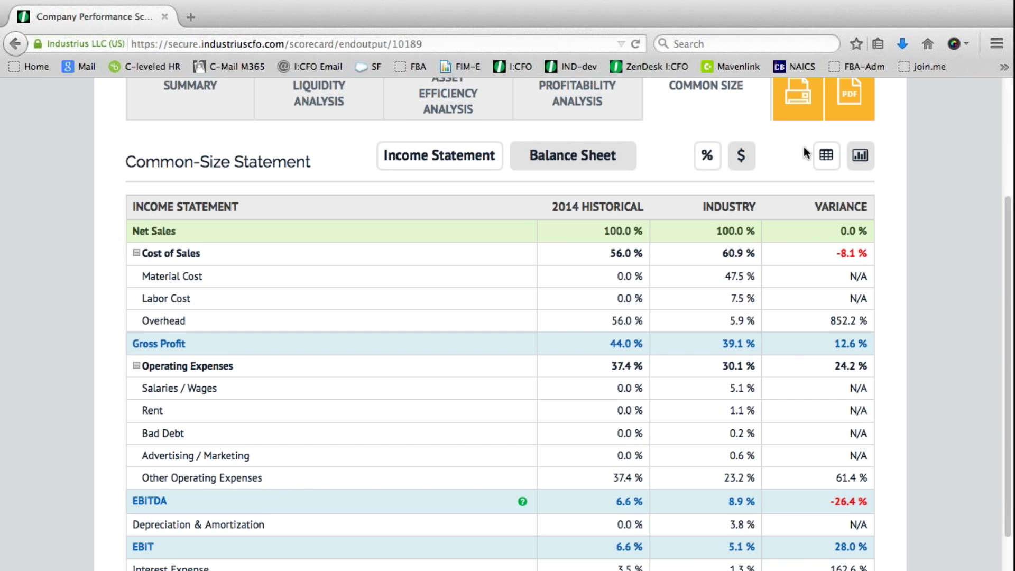
pyautogui.click(861, 158)
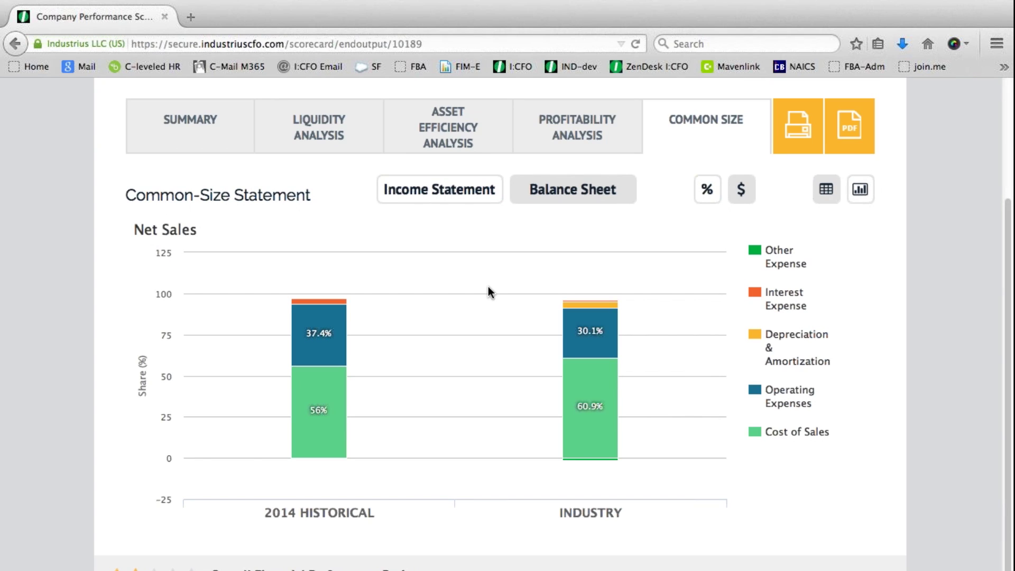
# Step: Inspect the common-size chart breakdowns, switch to Balance Sheet, and export the scorecard as PDF
pyautogui.moveTo(334, 408)
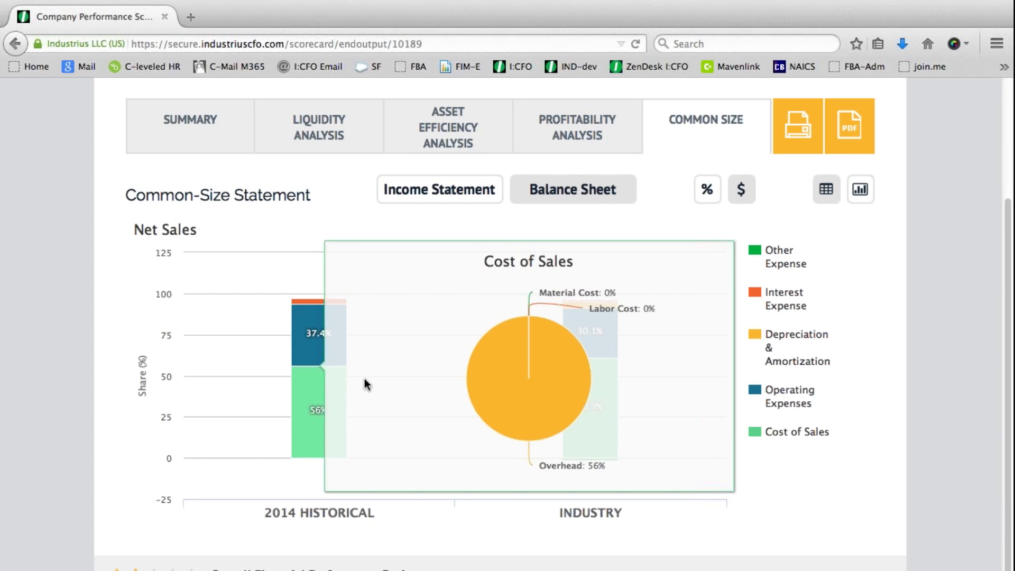
pyautogui.moveTo(311, 339)
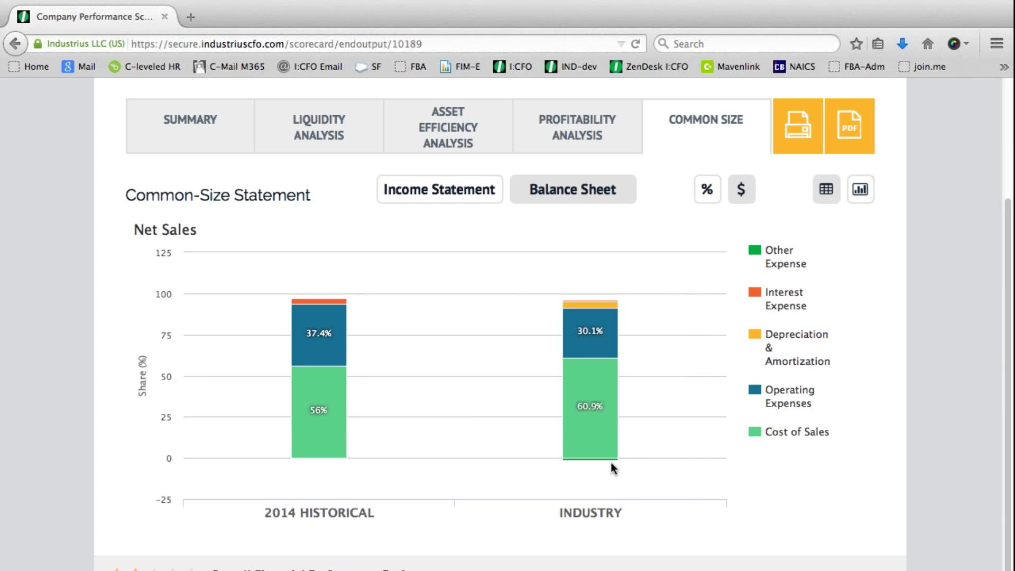
pyautogui.moveTo(601, 431)
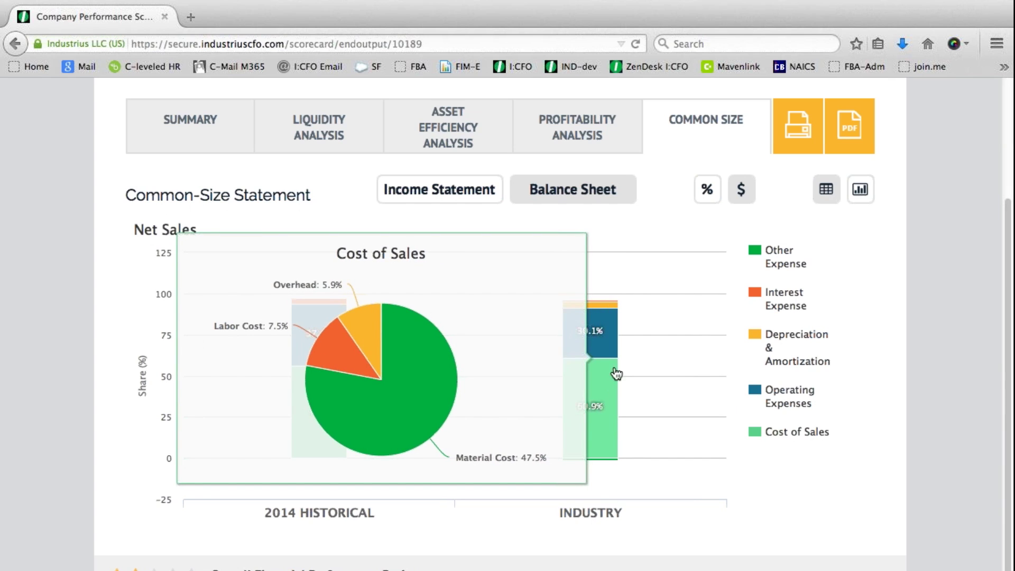
pyautogui.moveTo(607, 333)
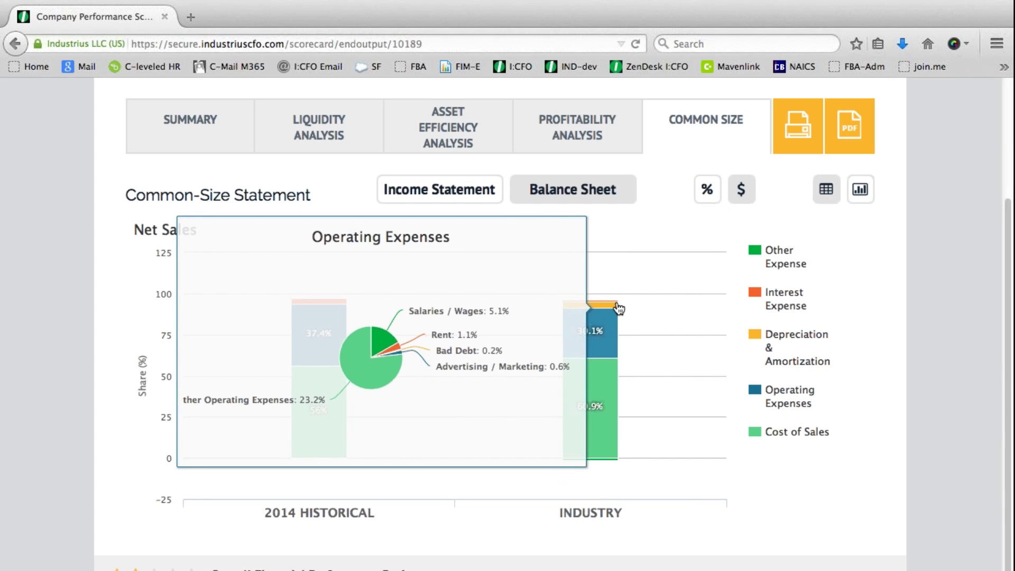
pyautogui.click(613, 199)
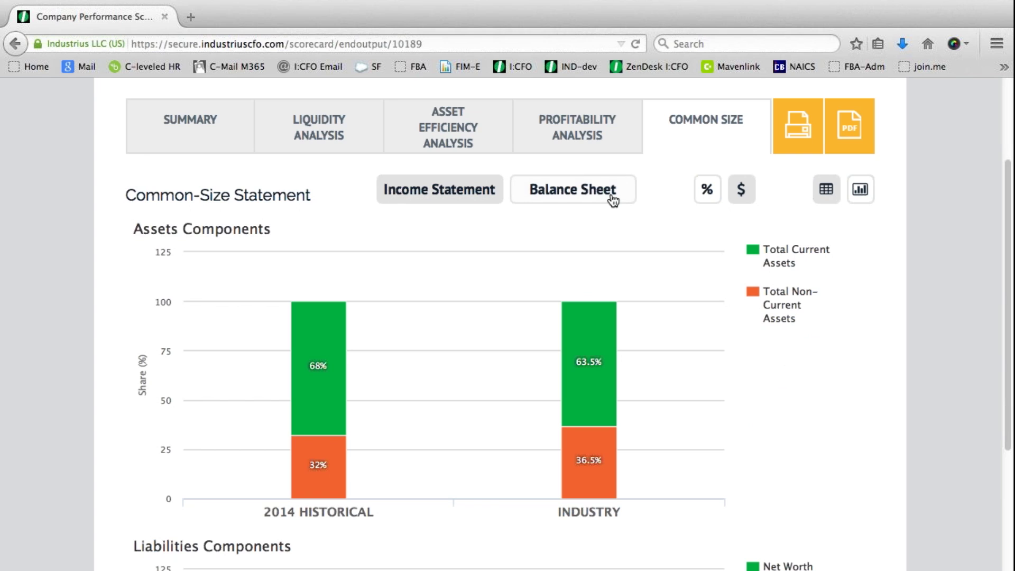
pyautogui.scroll(3, 612, 200)
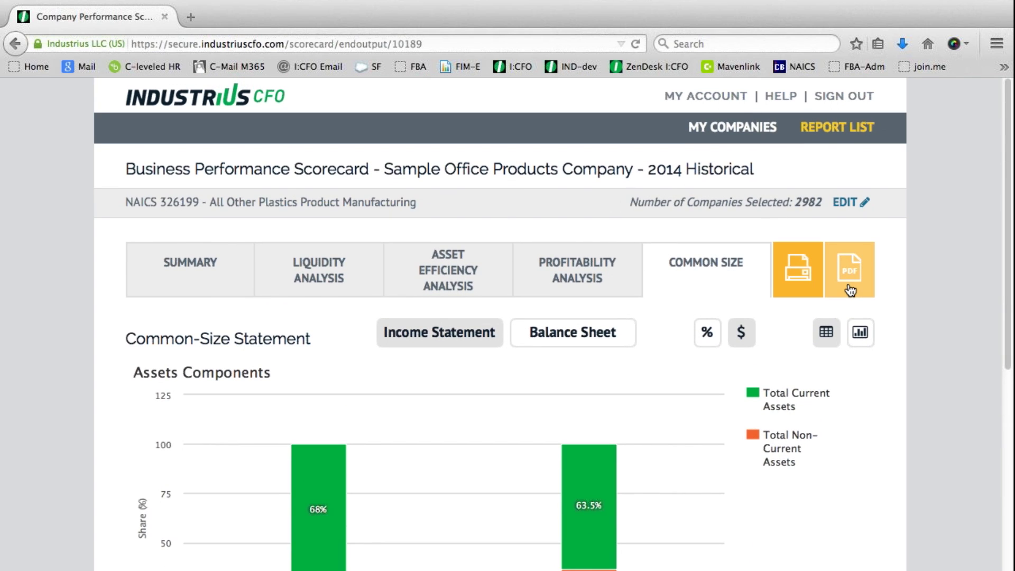
pyautogui.click(849, 291)
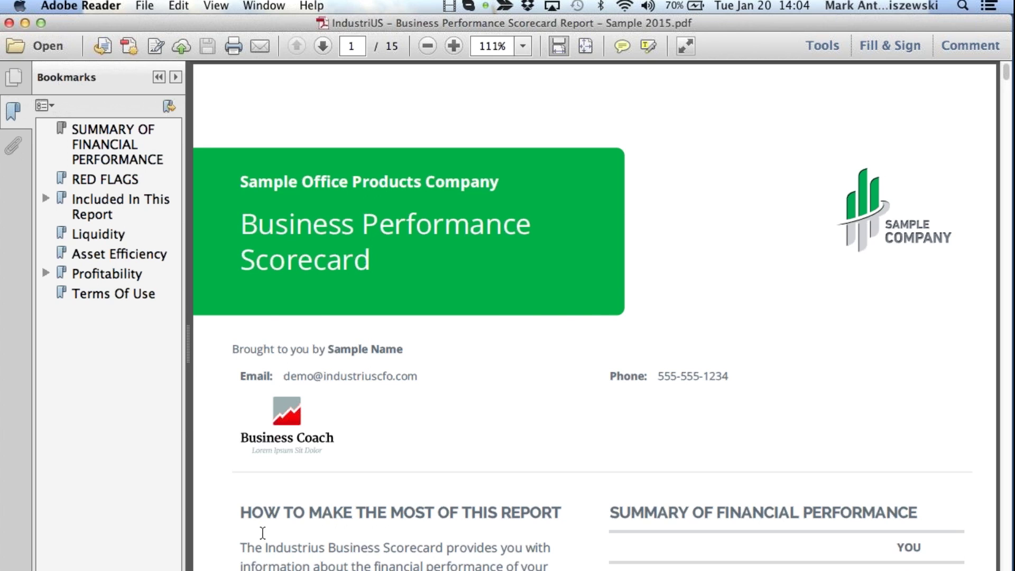
# Step: Read the 15-page PDF report through the Liquidity section, then return to the company's report list
pyautogui.scroll(-4, 261, 533)
pyautogui.scroll(-5, 259, 532)
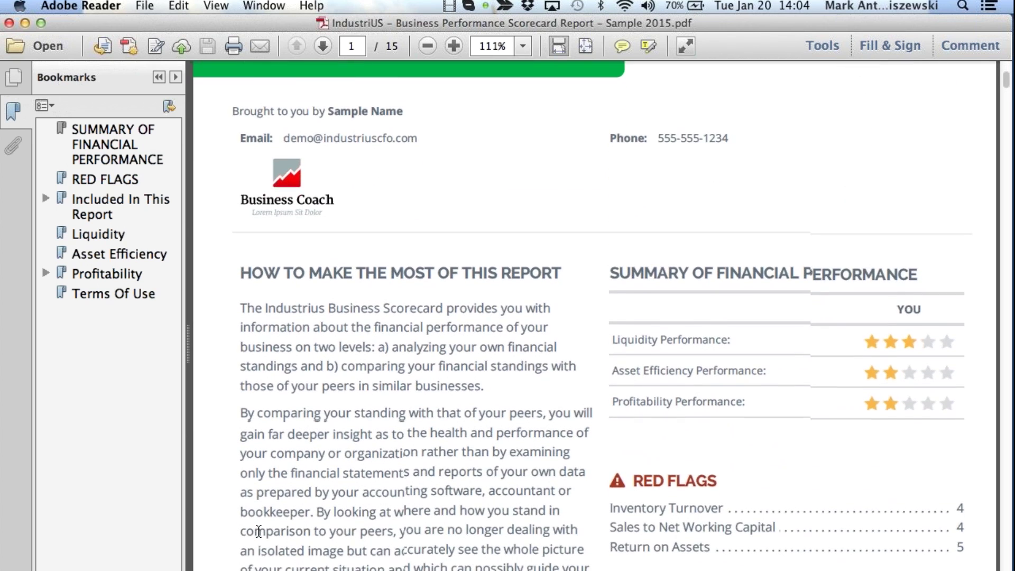
pyautogui.scroll(-20, 260, 532)
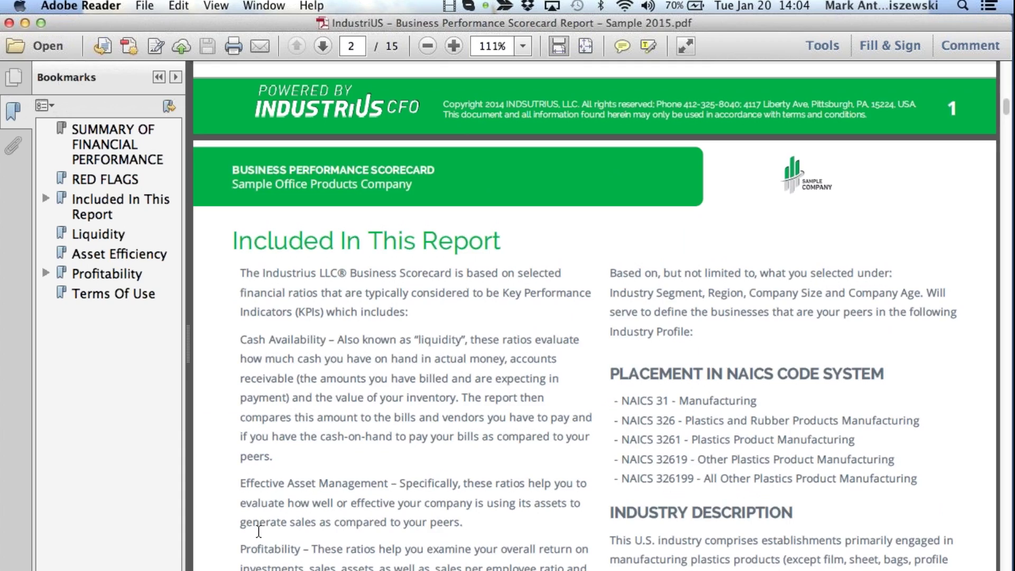
pyautogui.scroll(-15, 258, 531)
pyautogui.scroll(-20, 258, 534)
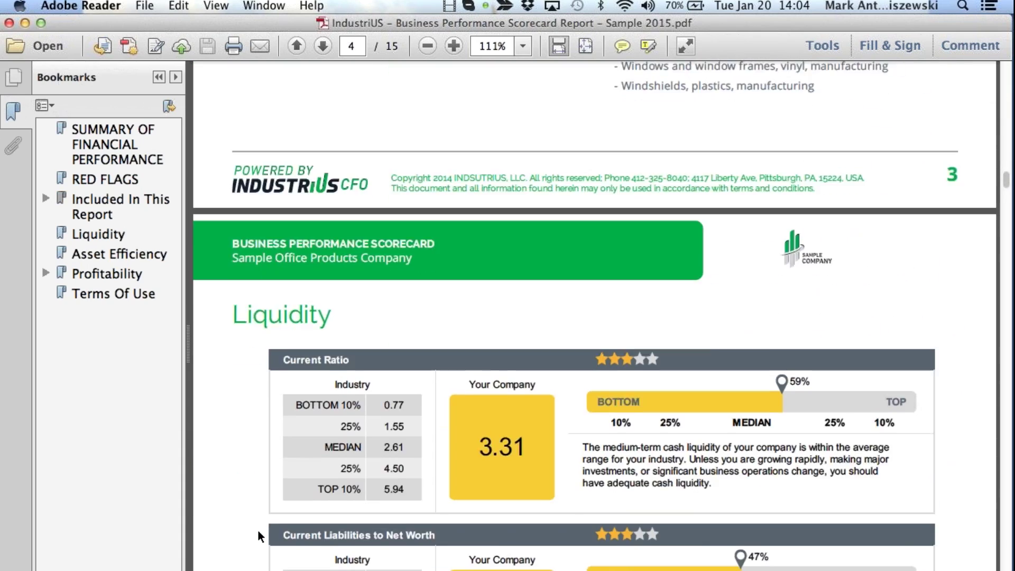
pyautogui.scroll(-10, 258, 530)
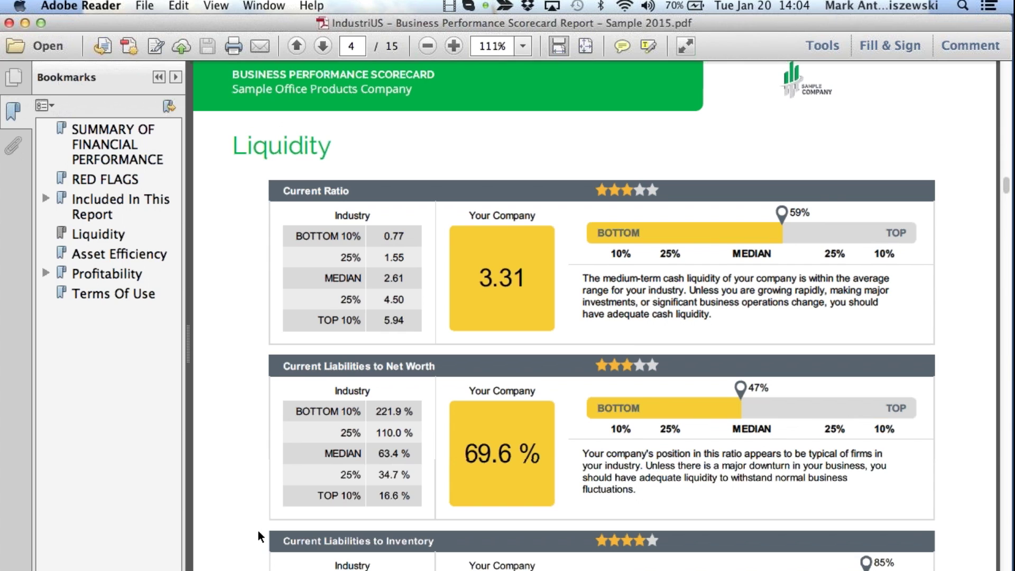
pyautogui.scroll(-8, 233, 474)
pyautogui.scroll(-10, 232, 475)
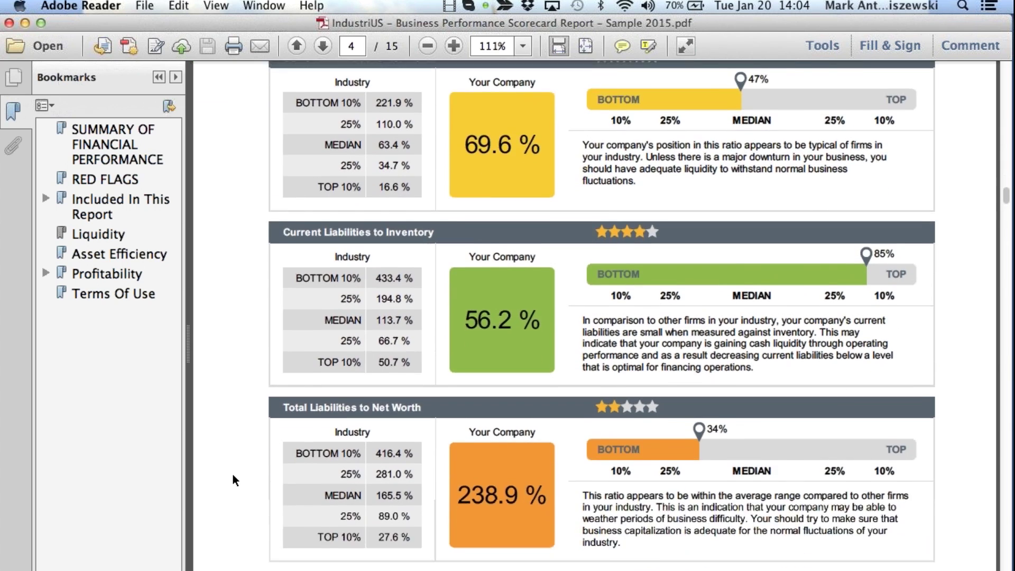
pyautogui.scroll(-9, 233, 474)
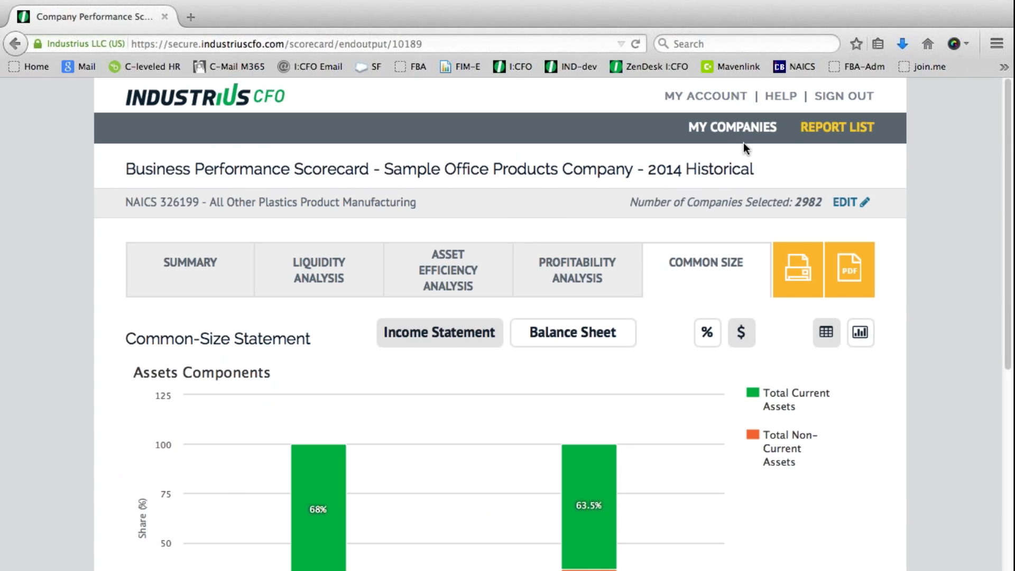
pyautogui.click(828, 132)
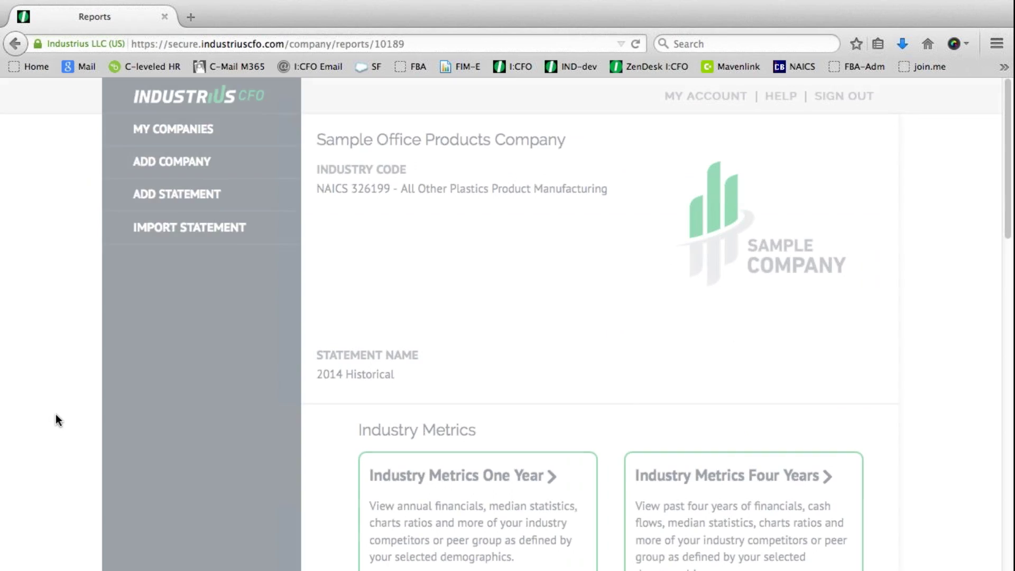
# Step: Bring the Business Analyzer reports, such as Business Valuation and Loan Risk, into view
pyautogui.scroll(-7, 253, 510)
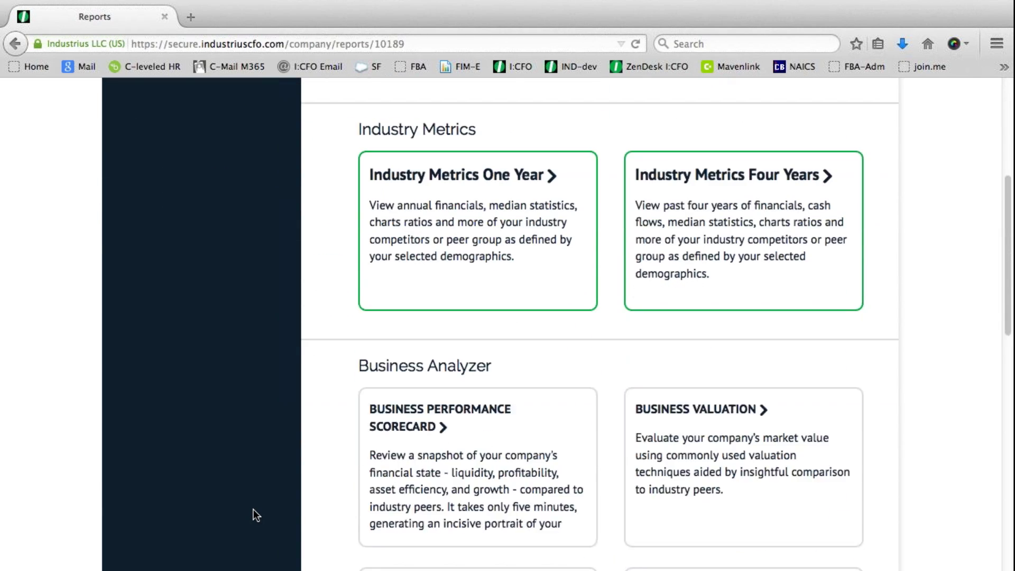
pyautogui.scroll(-3, 253, 509)
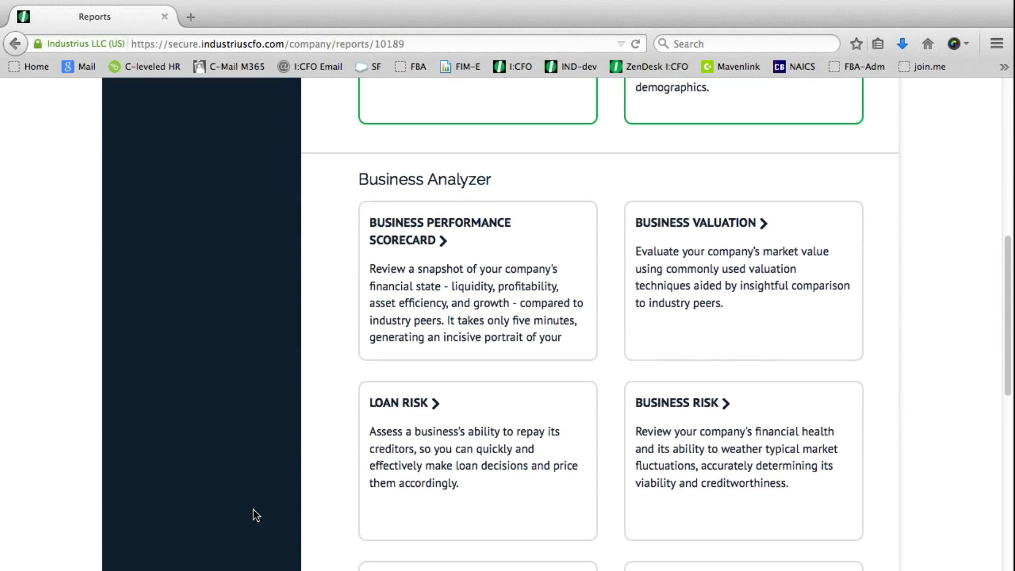